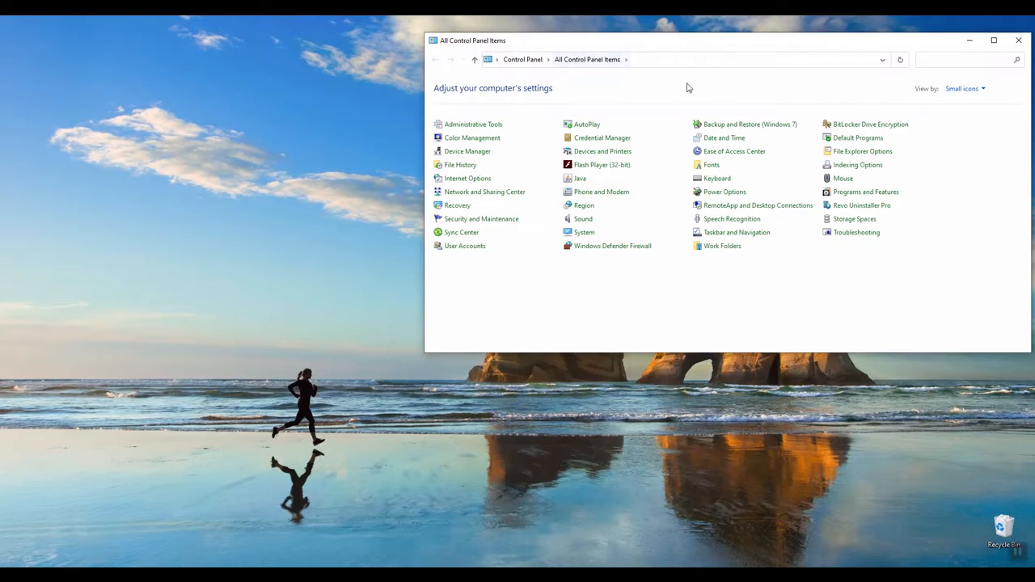
# - Synchronize the computer clock with the time.nist.gov Internet time server, accept the settings and close the Control Panel
pyautogui.click(725, 138)
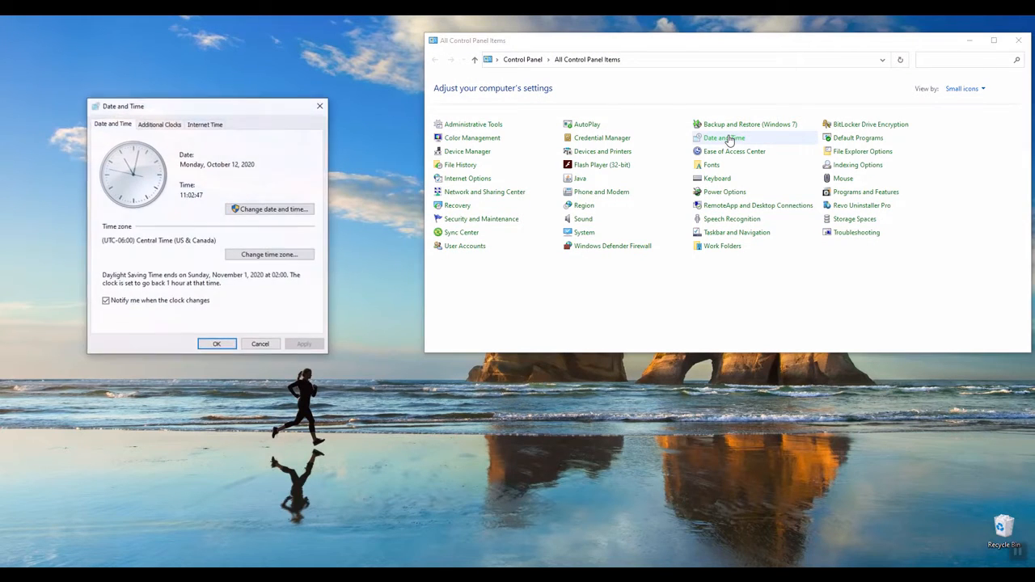
pyautogui.click(203, 126)
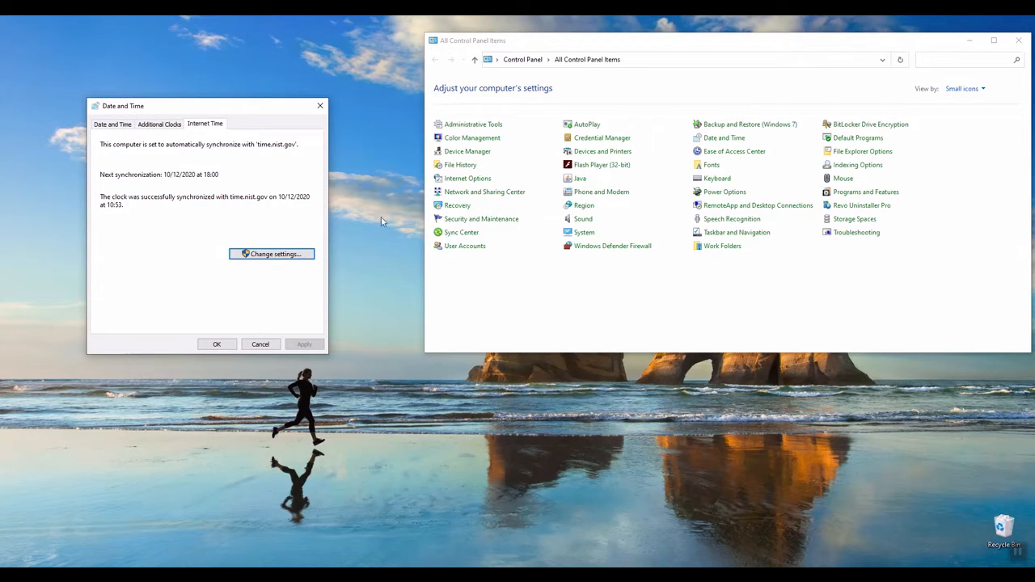
pyautogui.click(287, 259)
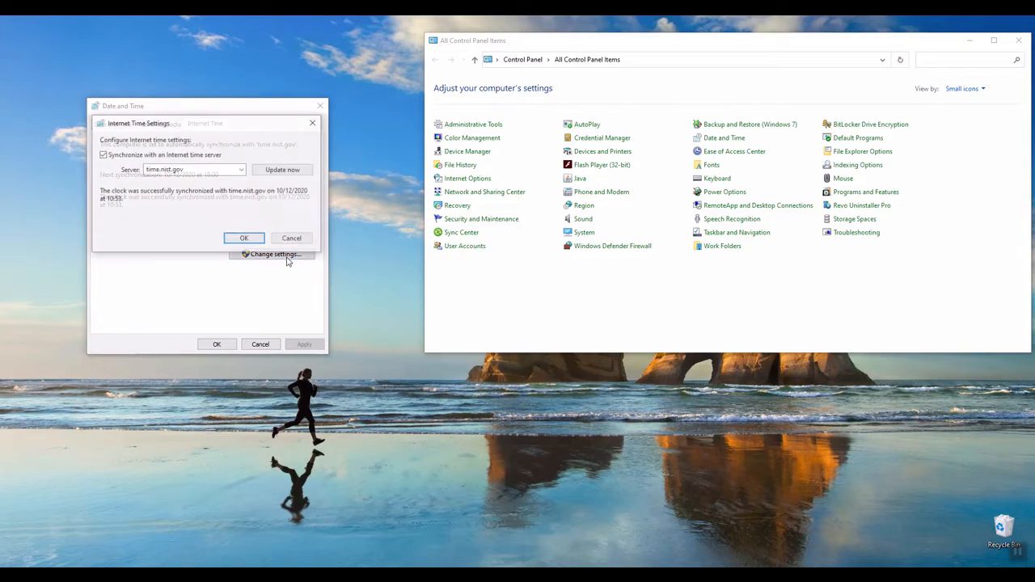
pyautogui.click(242, 170)
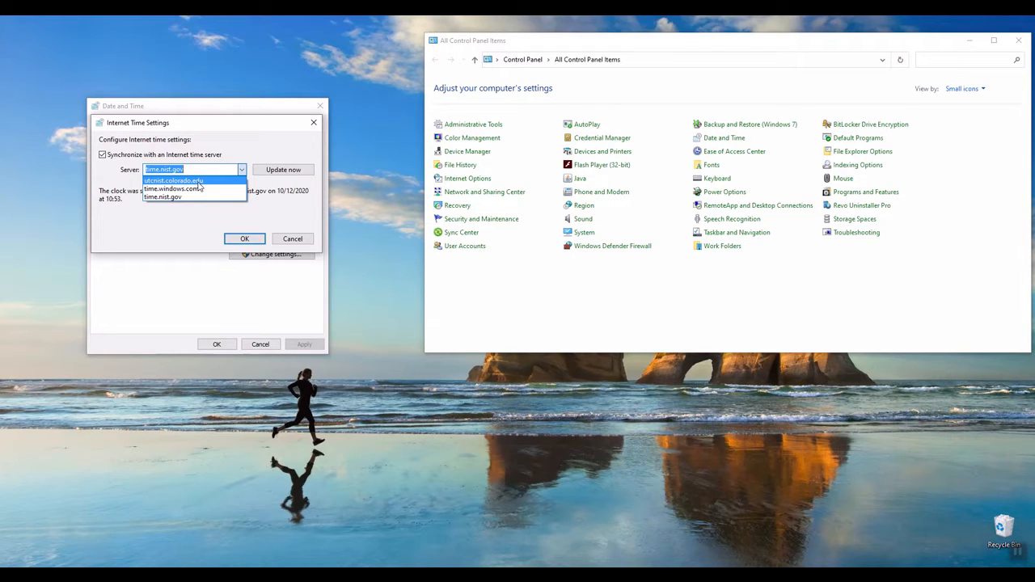
pyautogui.click(283, 172)
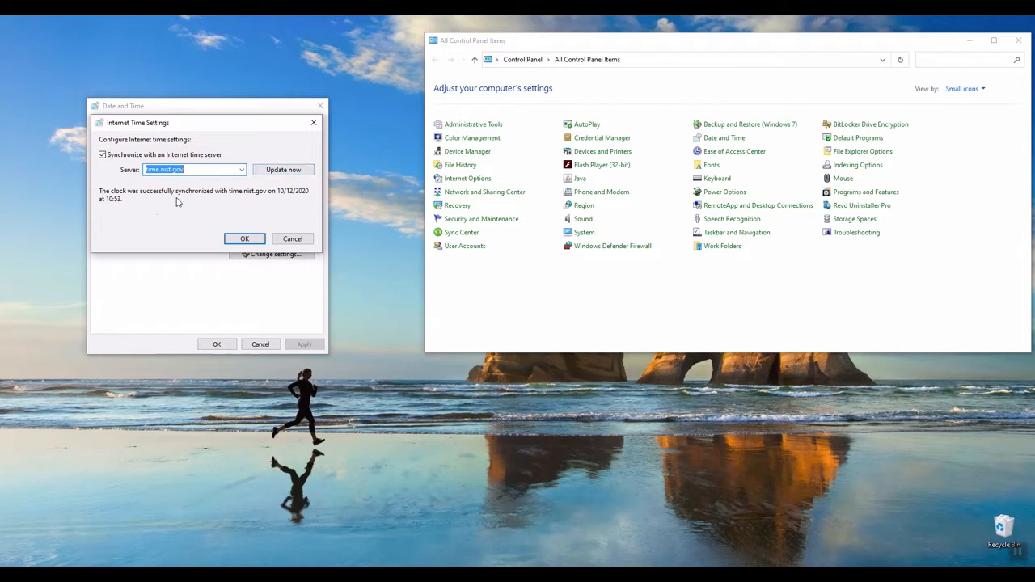
pyautogui.click(290, 172)
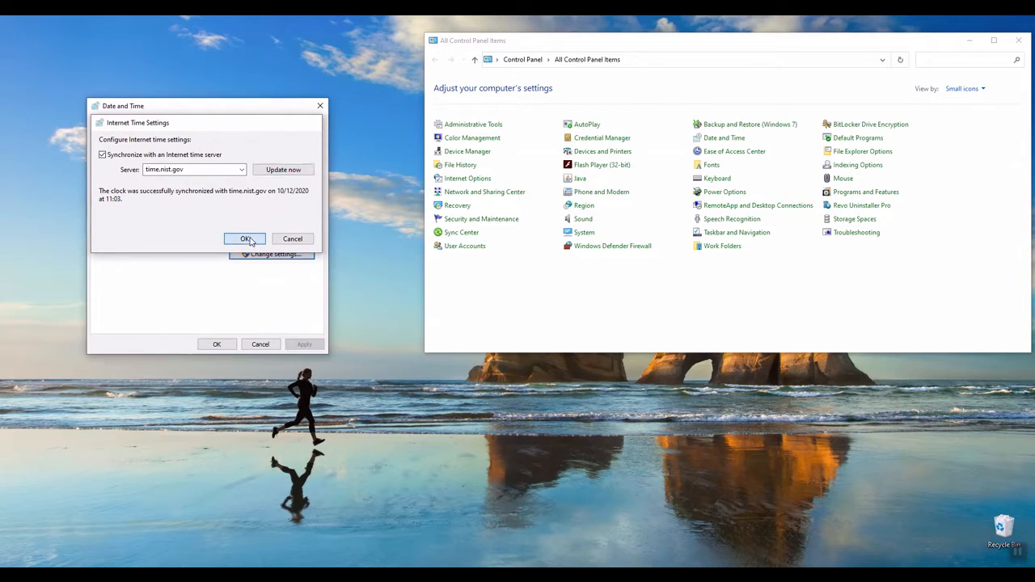
pyautogui.click(247, 239)
pyautogui.click(216, 344)
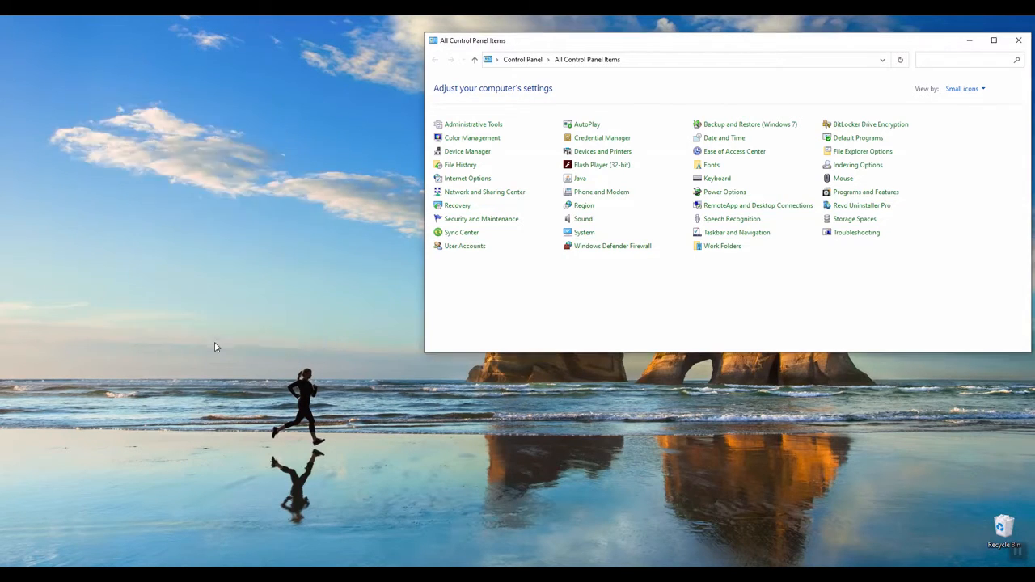
pyautogui.click(1025, 45)
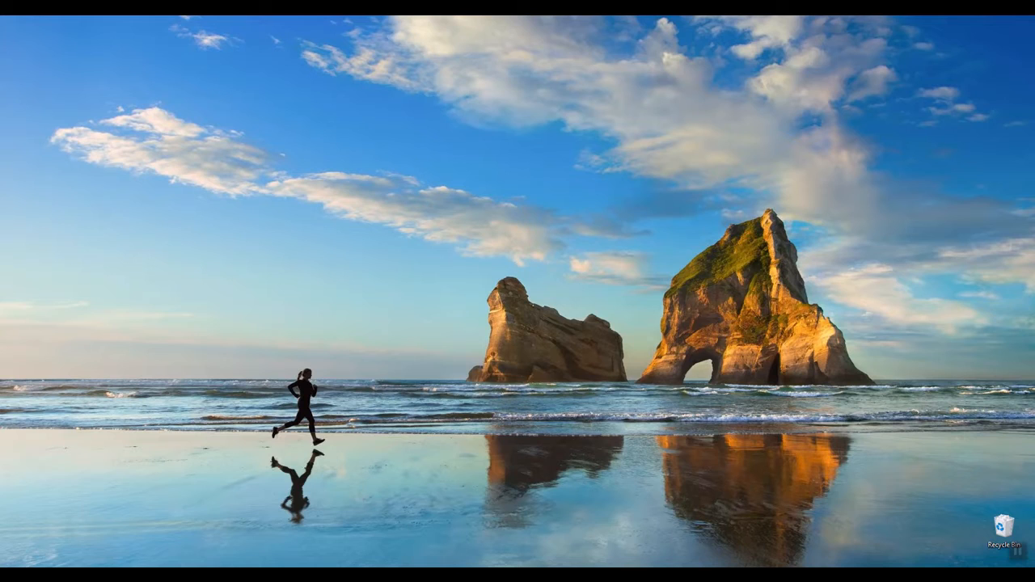
# - Check the USB serial port's COM number in the already running Device Manager and close it
pyautogui.moveTo(716, 576)
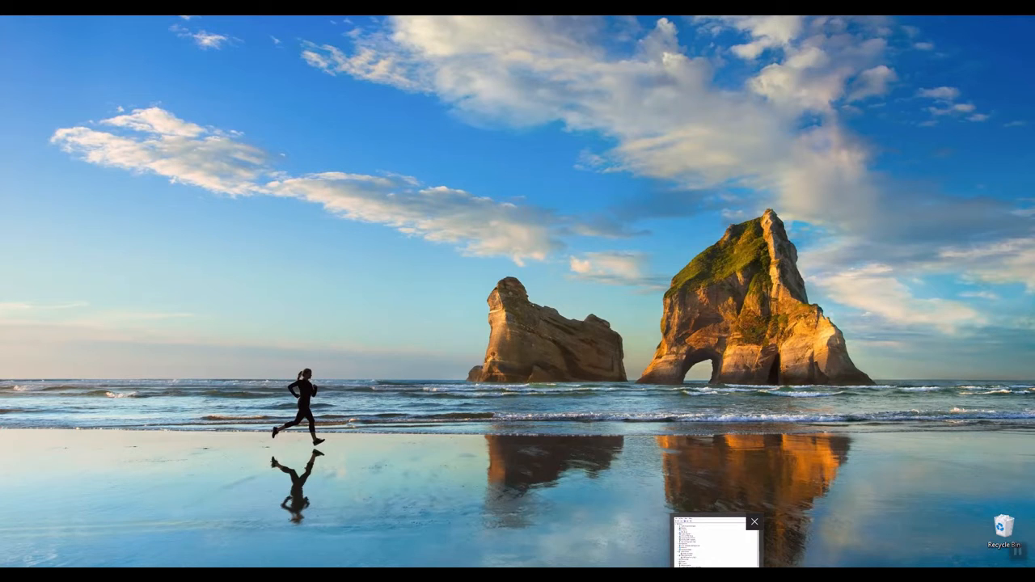
pyautogui.click(715, 542)
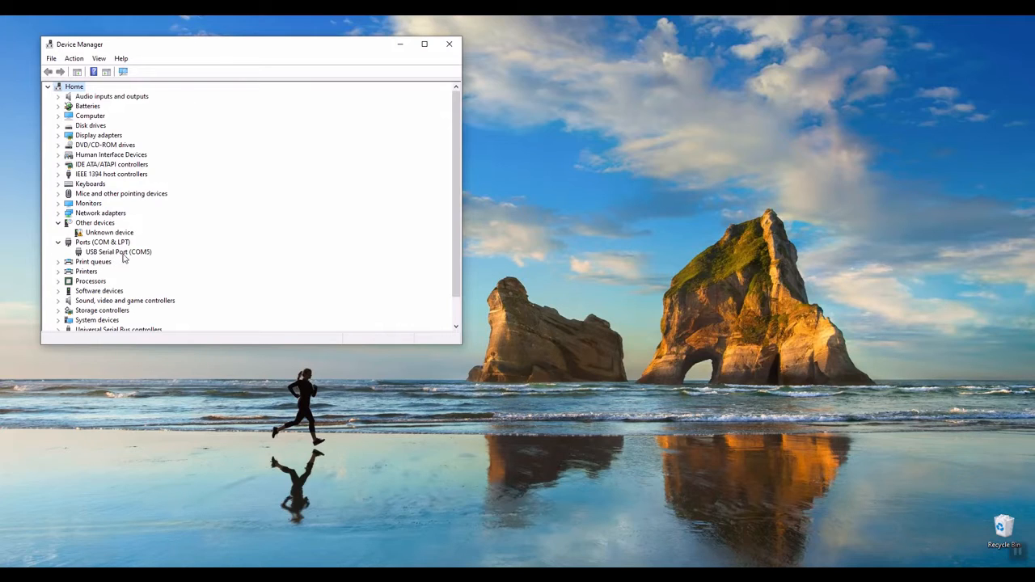
pyautogui.click(450, 45)
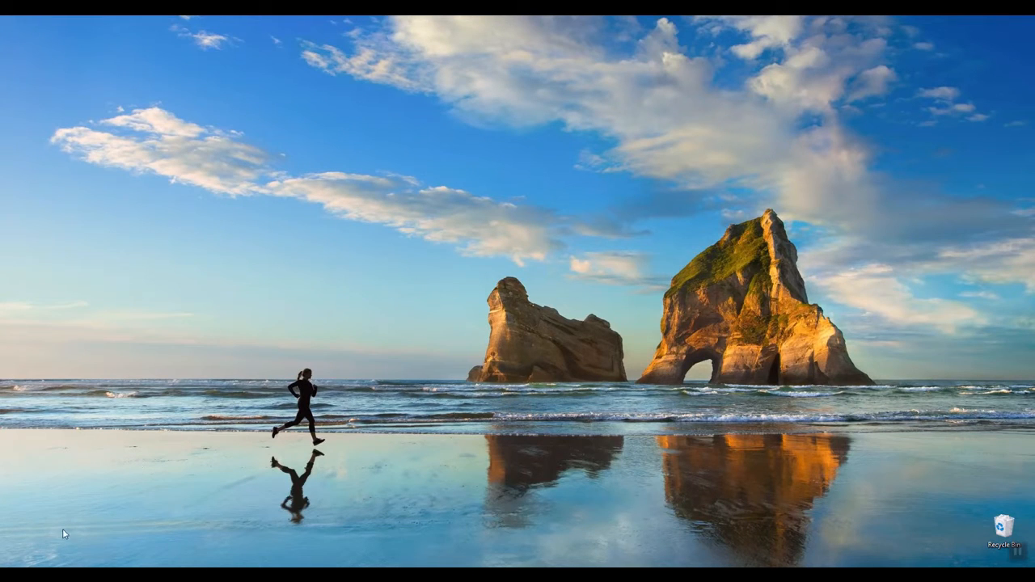
# - Launch the Summit Timers program and accept its configuration with timer type SRT 1000 on comm port 5
pyautogui.click(11, 577)
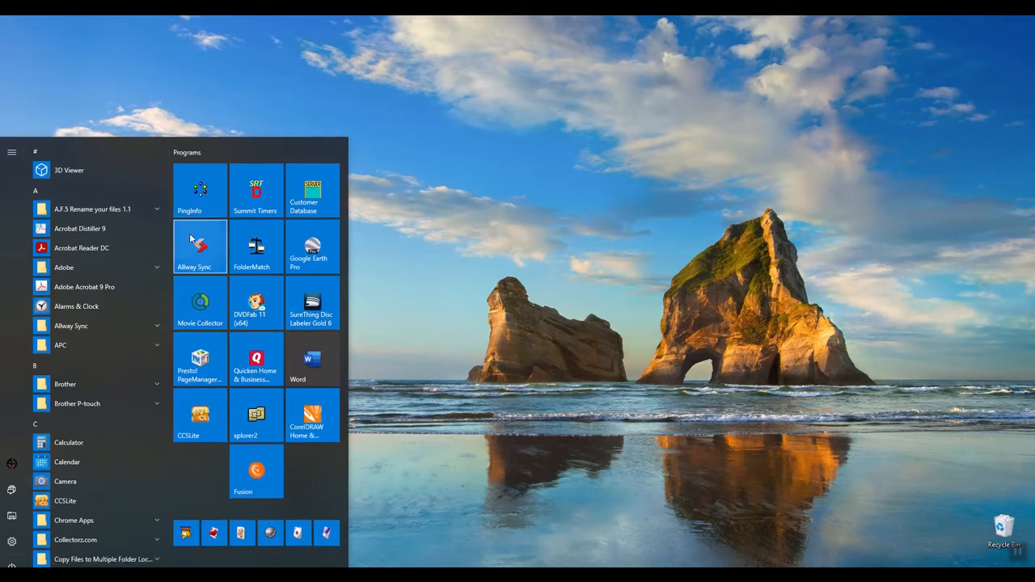
pyautogui.click(247, 195)
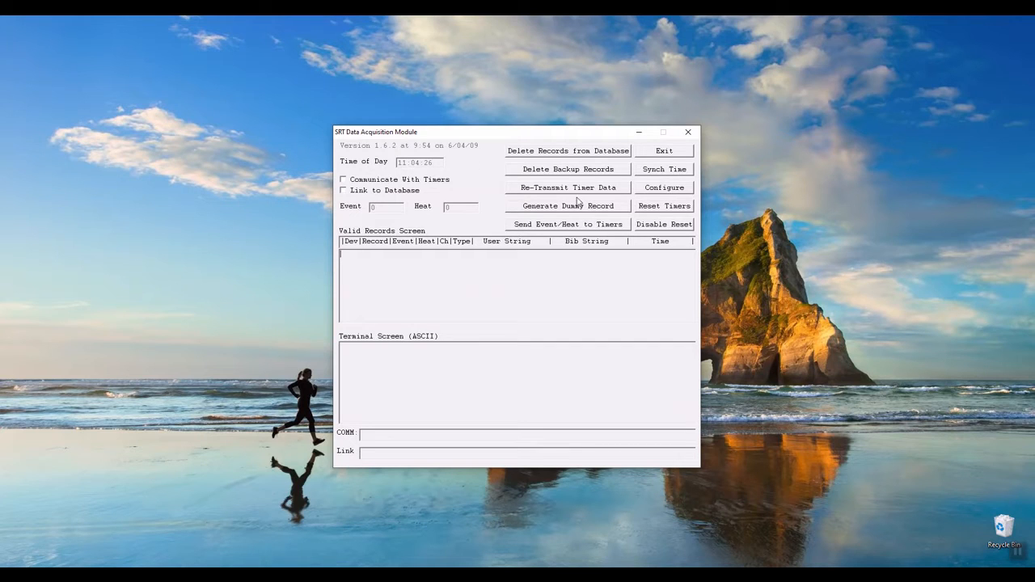
pyautogui.click(645, 191)
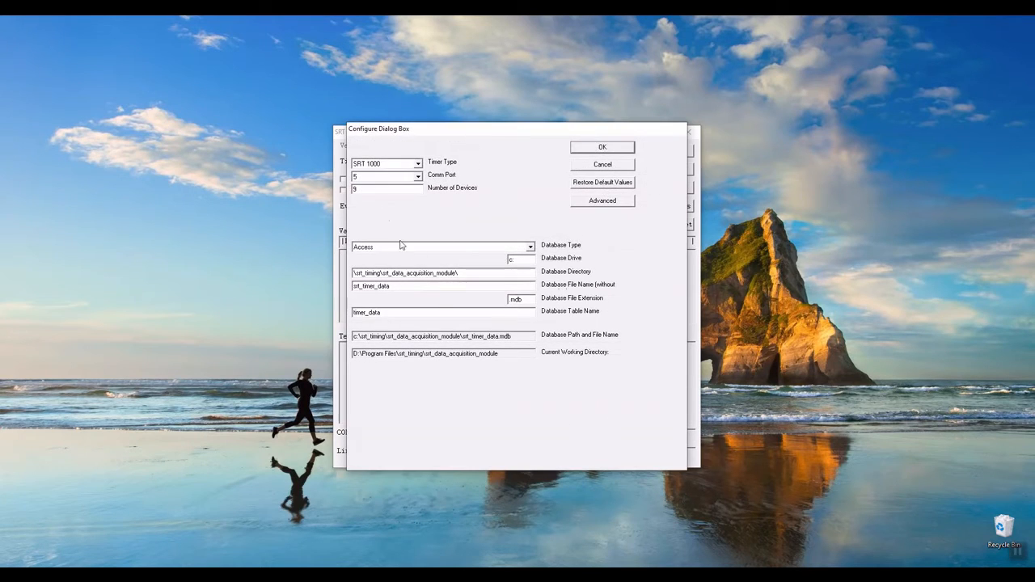
pyautogui.click(622, 149)
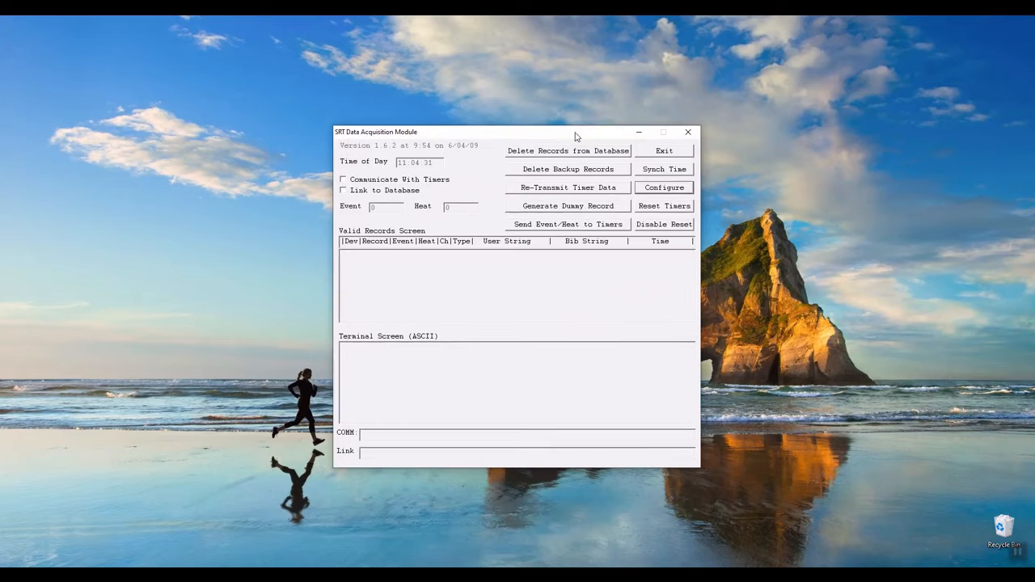
# - Enable communication with the timers and re-synch them to the PC system clock
pyautogui.click(344, 180)
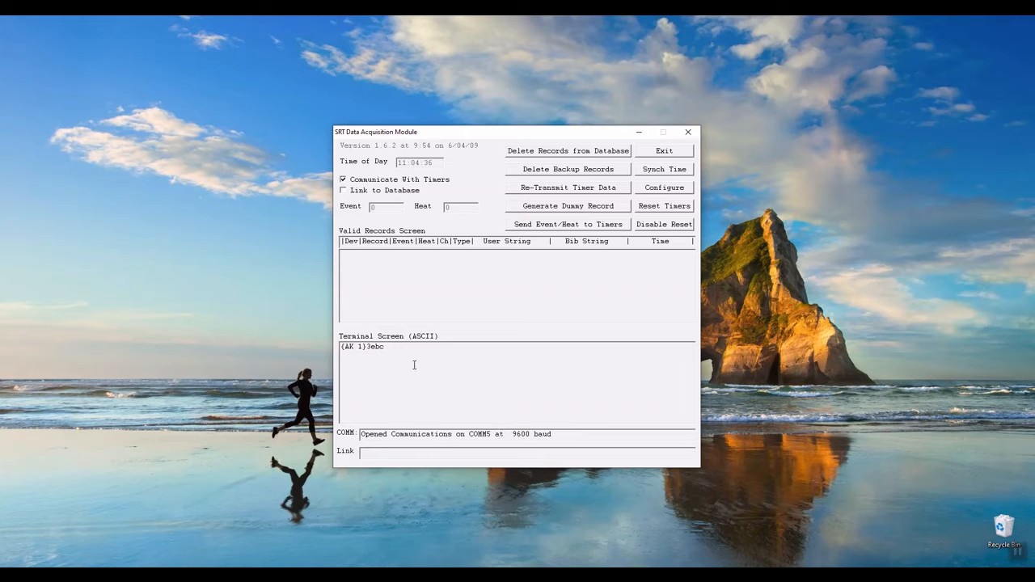
pyautogui.click(662, 171)
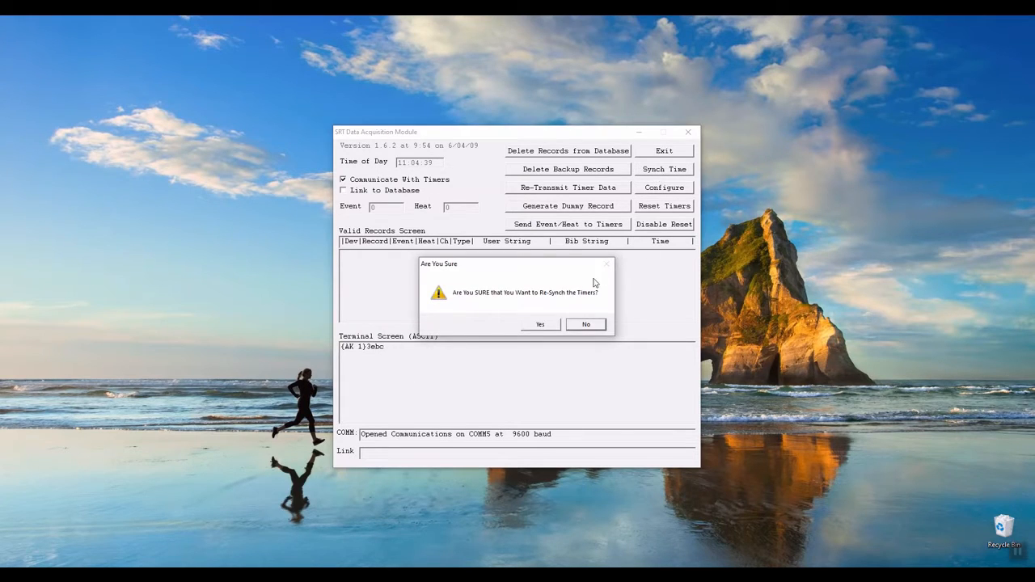
pyautogui.click(544, 326)
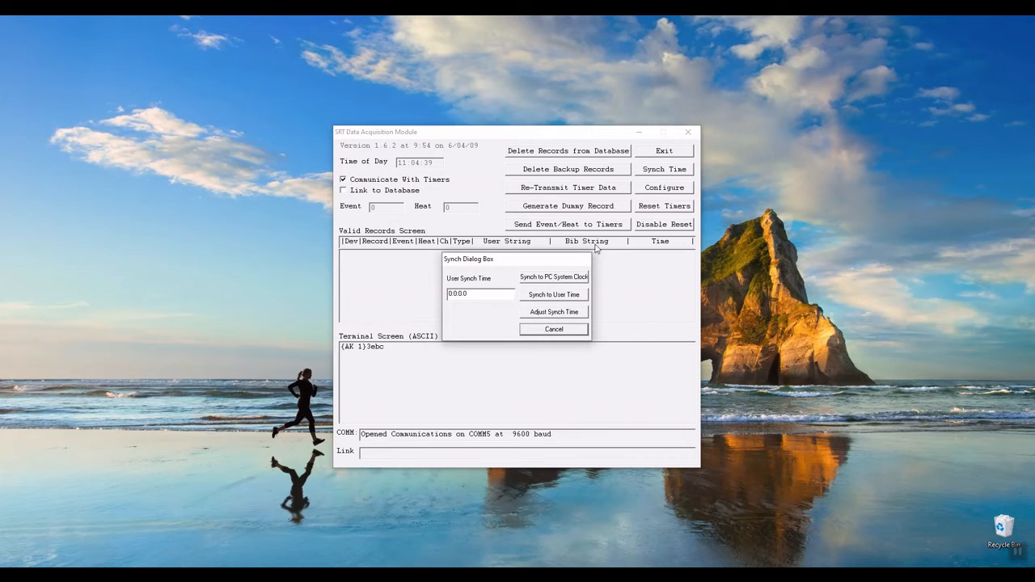
pyautogui.click(555, 278)
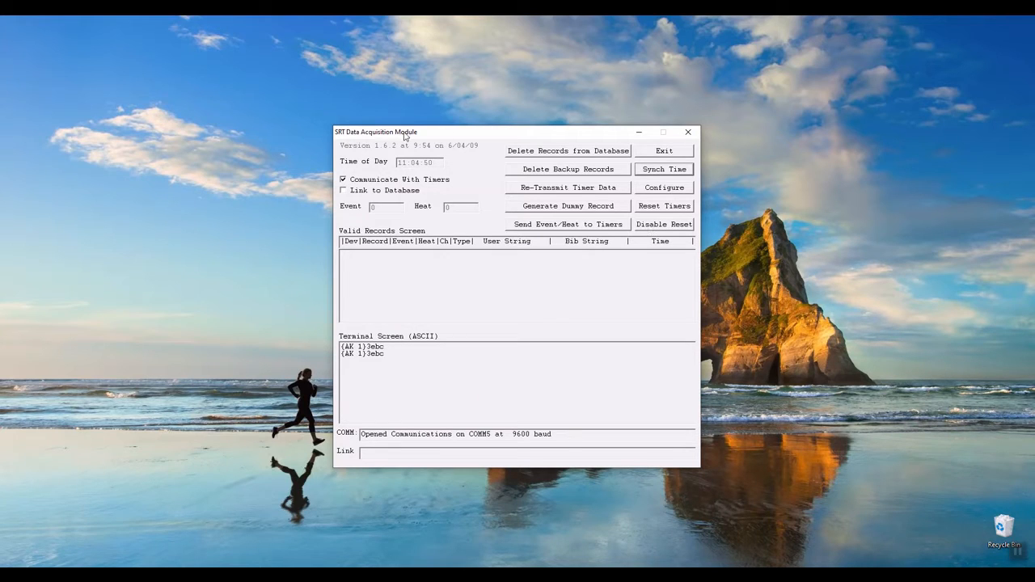
# - Stop communicating with the timers and exit the SRT Data Acquisition Module
pyautogui.click(342, 180)
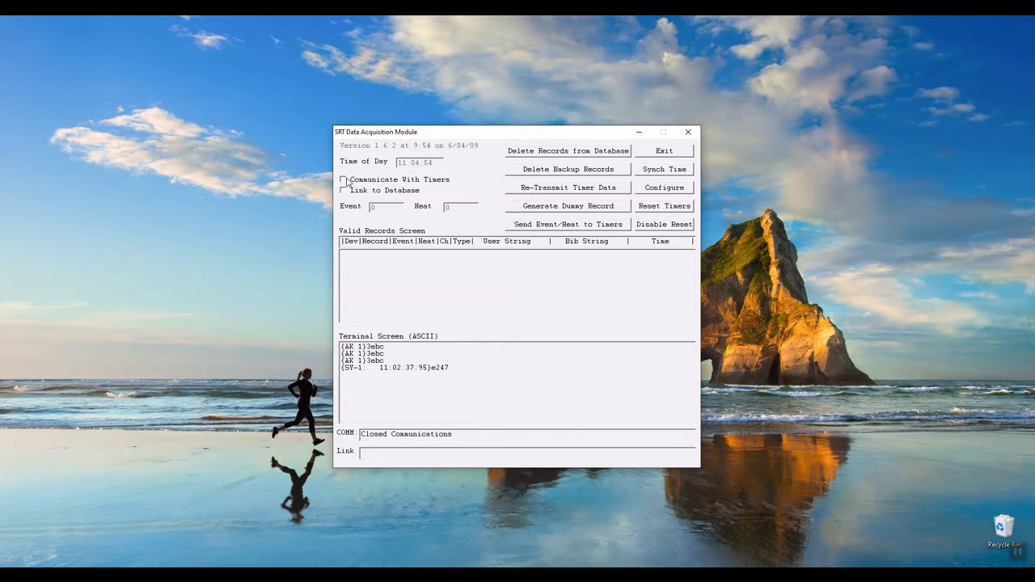
pyautogui.click(660, 154)
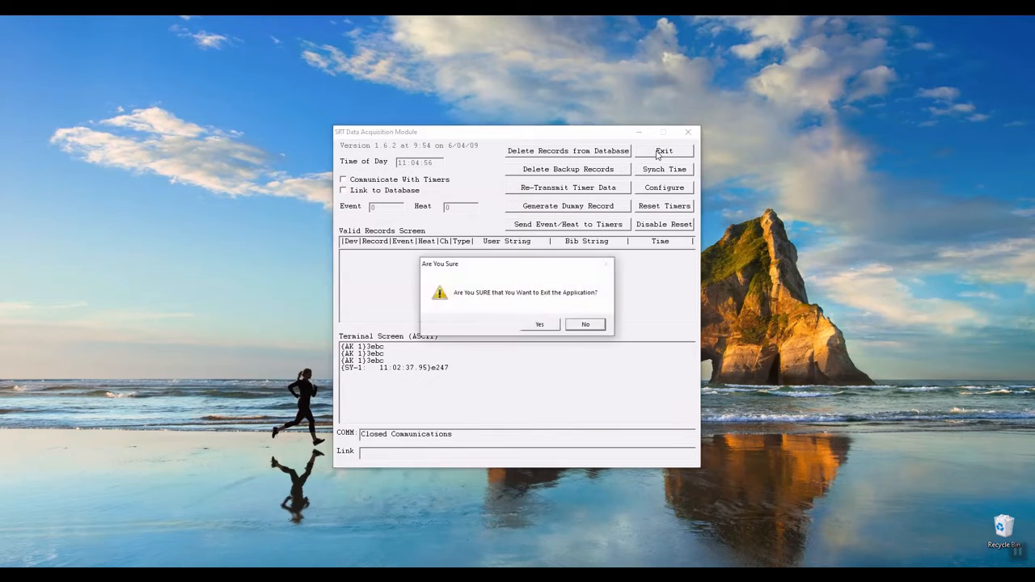
pyautogui.click(541, 324)
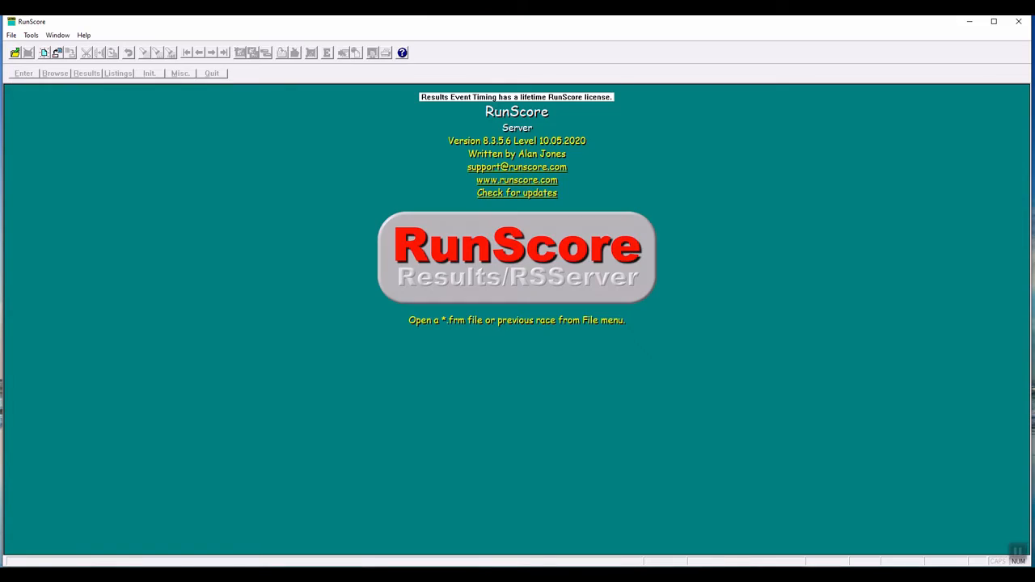
# - In RunScore, open the recent race D:\Runscore\Races\5K\Entries.Frm
pyautogui.click(31, 34)
pyautogui.click(11, 34)
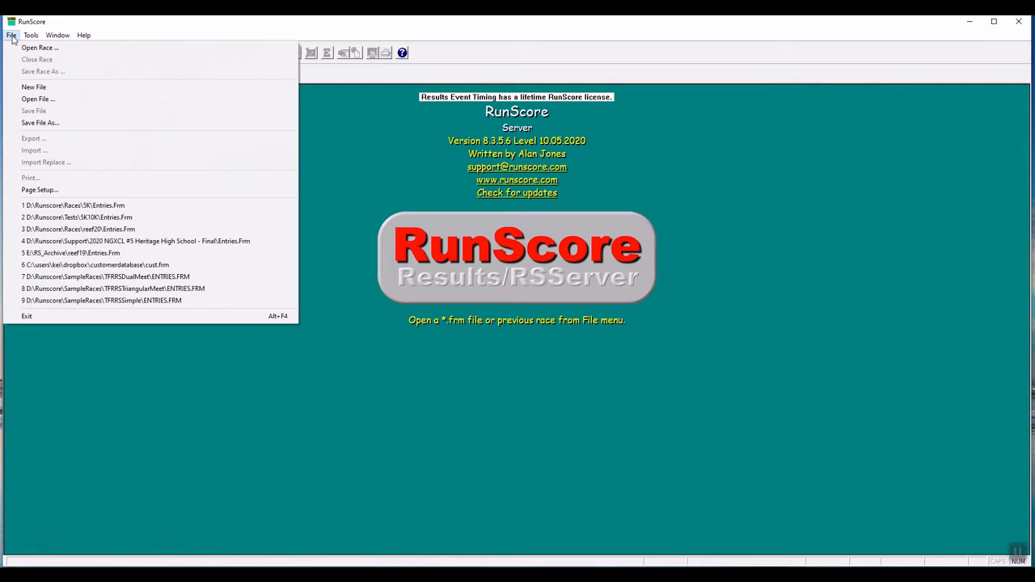
pyautogui.click(73, 207)
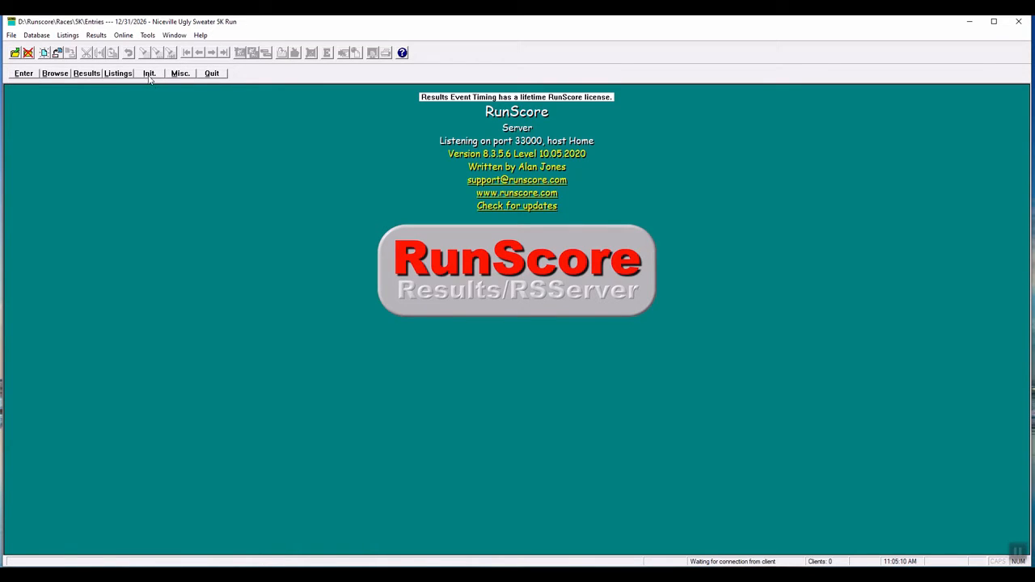
# - Initialize the external timers with the Summit System in row 2 assigned to port 5
pyautogui.click(149, 74)
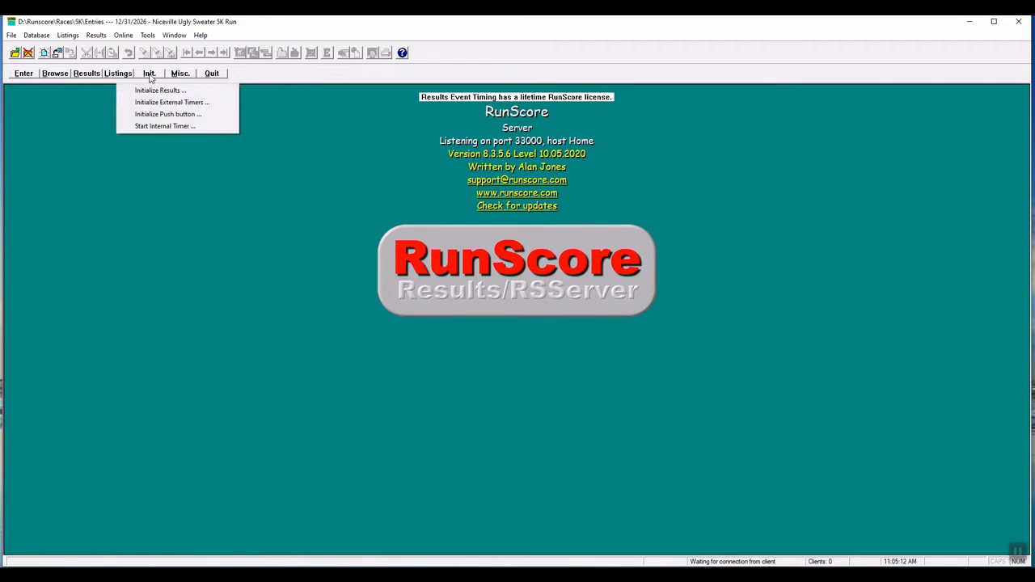
pyautogui.click(176, 103)
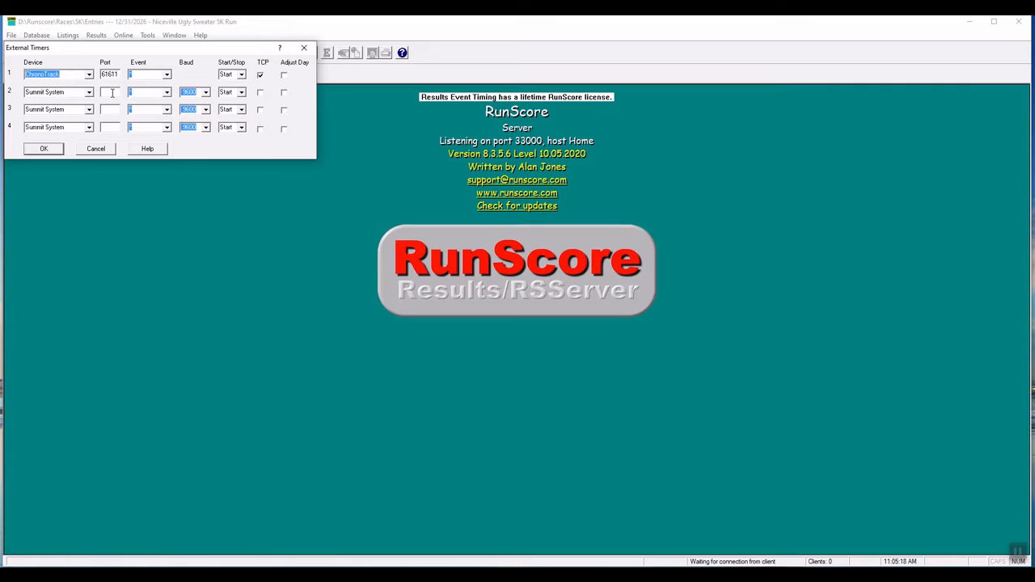
pyautogui.click(113, 93)
pyautogui.write('5')
pyautogui.click(45, 150)
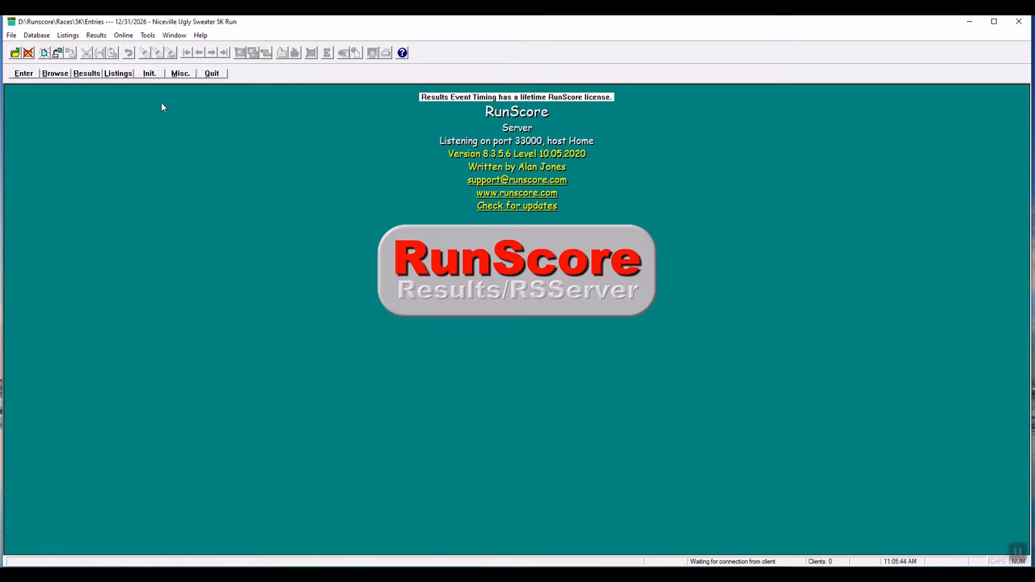
# - View the results screen of the FINISH event, followed by that of the SELECT event
pyautogui.click(87, 72)
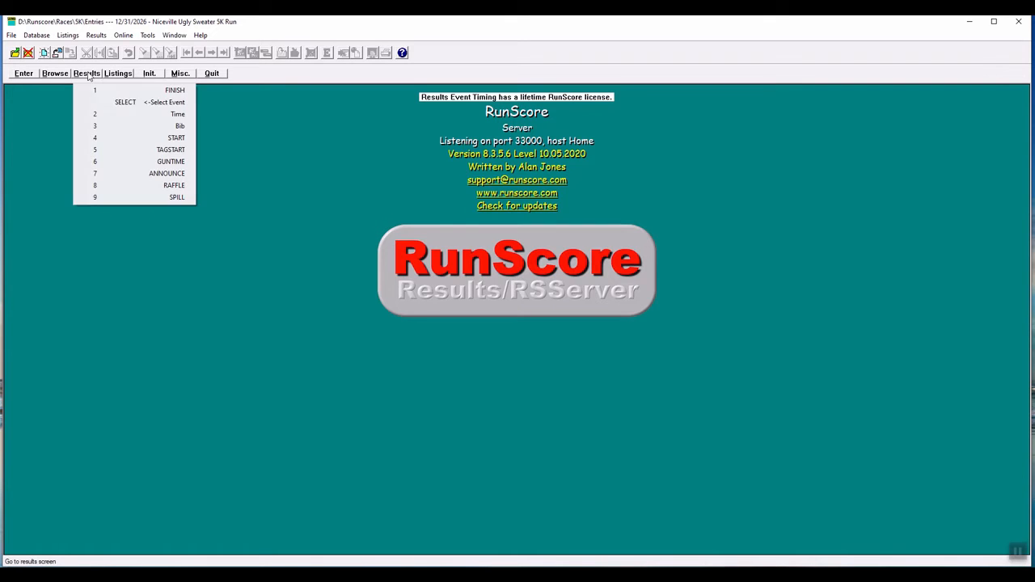
pyautogui.click(135, 91)
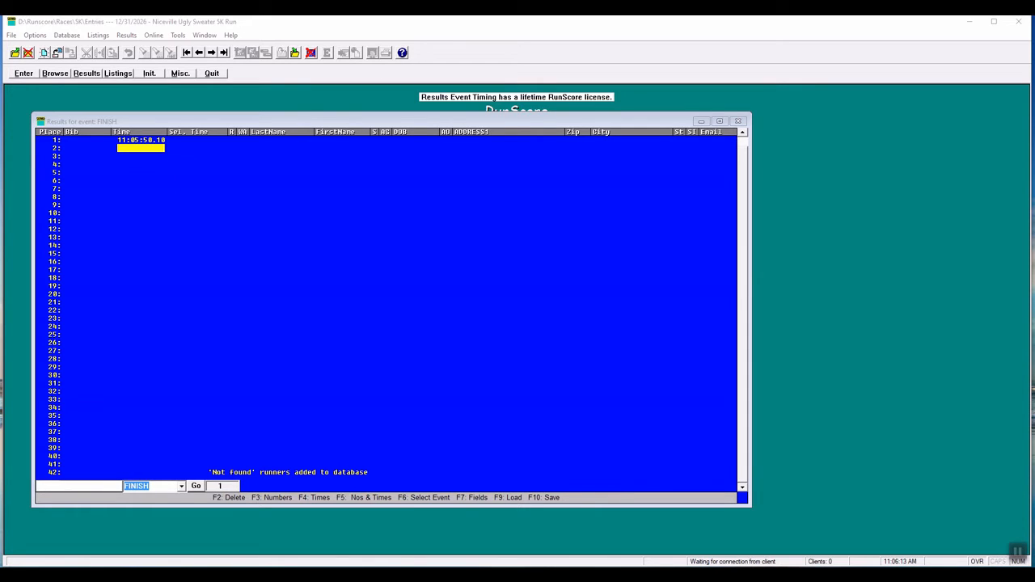
pyautogui.click(83, 74)
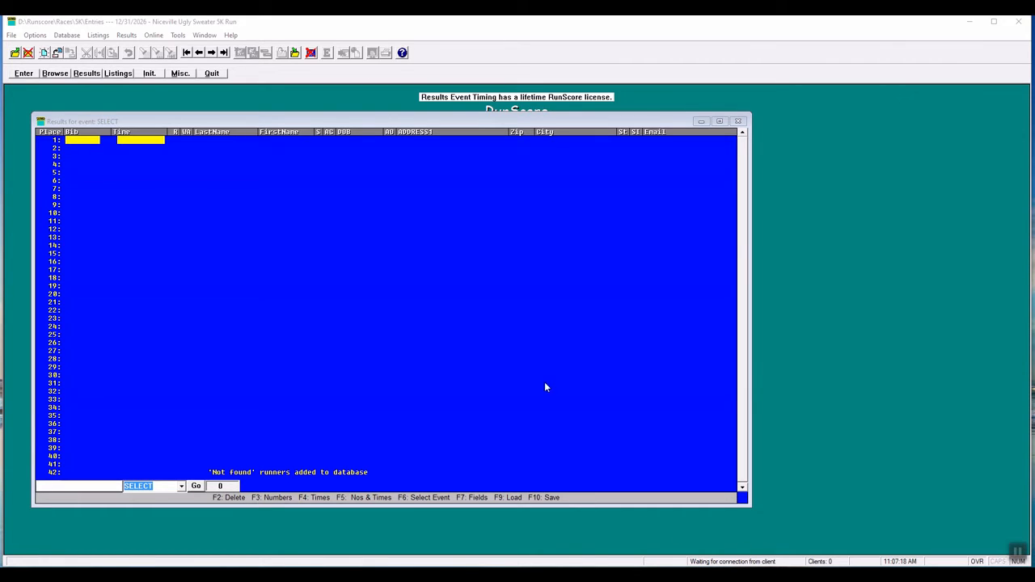
# - Delete the place 1 bib and time record from the SELECT event results, confirming the deletion
pyautogui.click(467, 255)
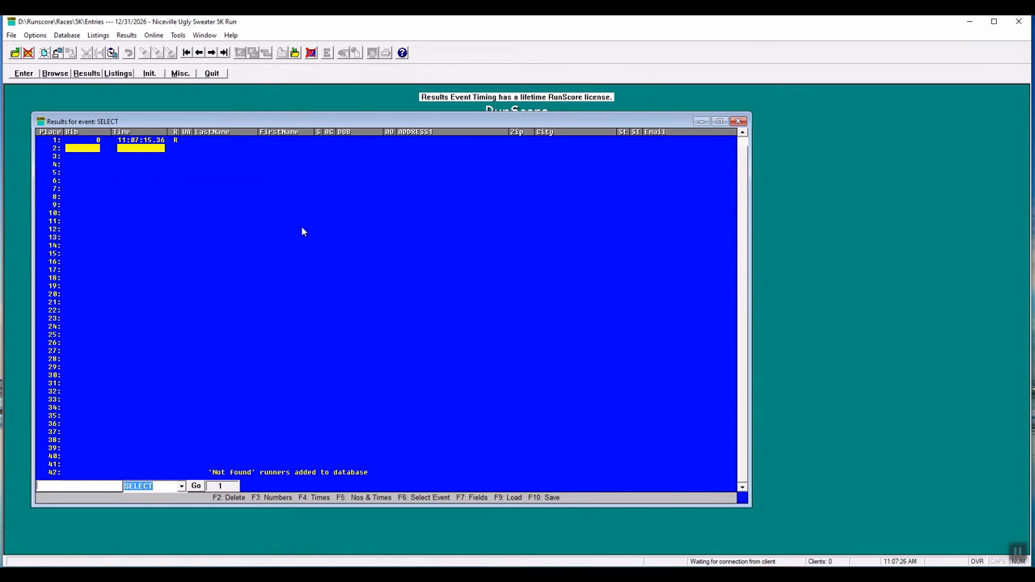
pyautogui.press('F2')
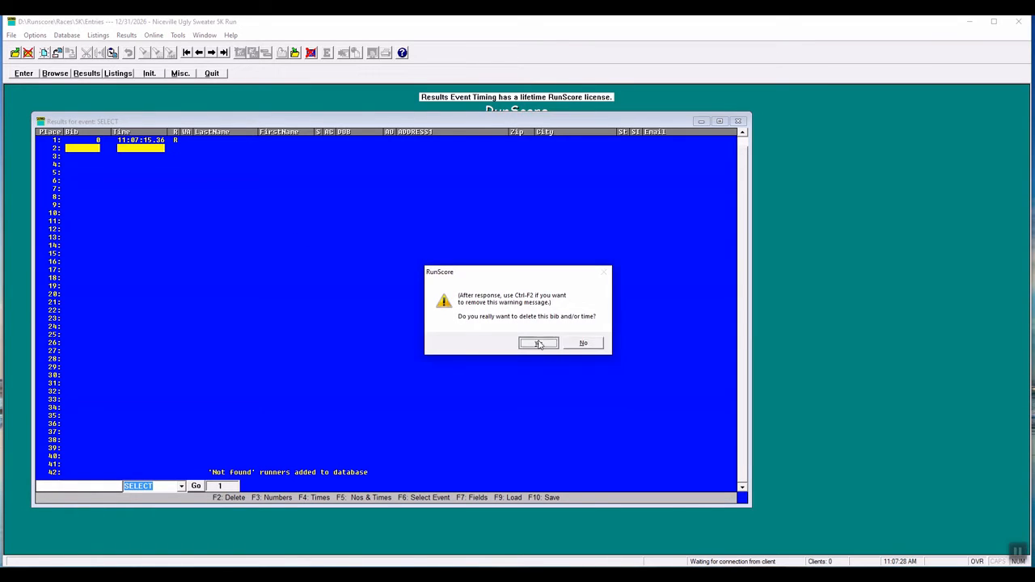
pyautogui.click(537, 343)
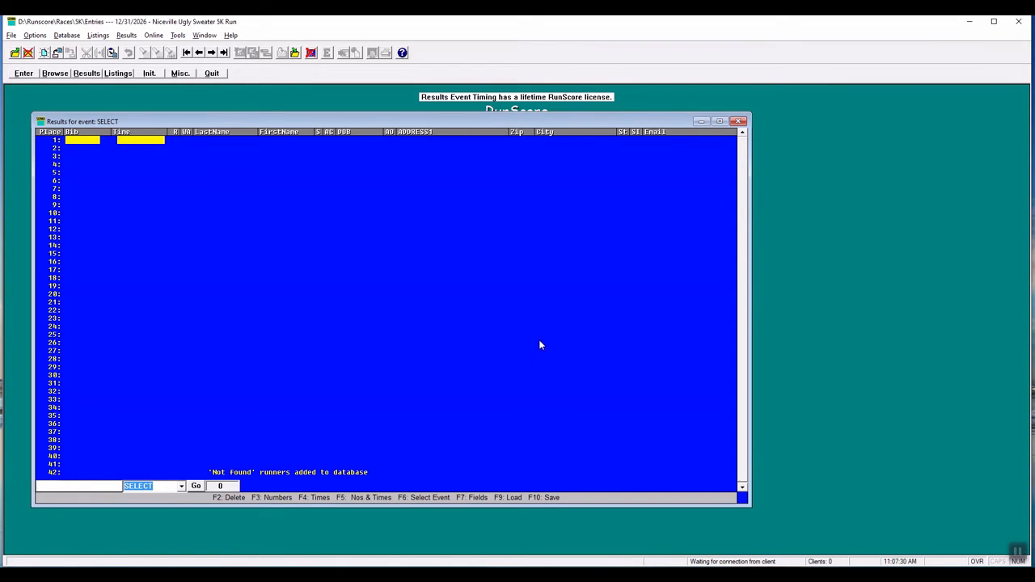
# - Delete the place 1 time from the FINISH event results, confirming the deletion, and close the results screen
pyautogui.press('F6')
pyautogui.click(146, 143)
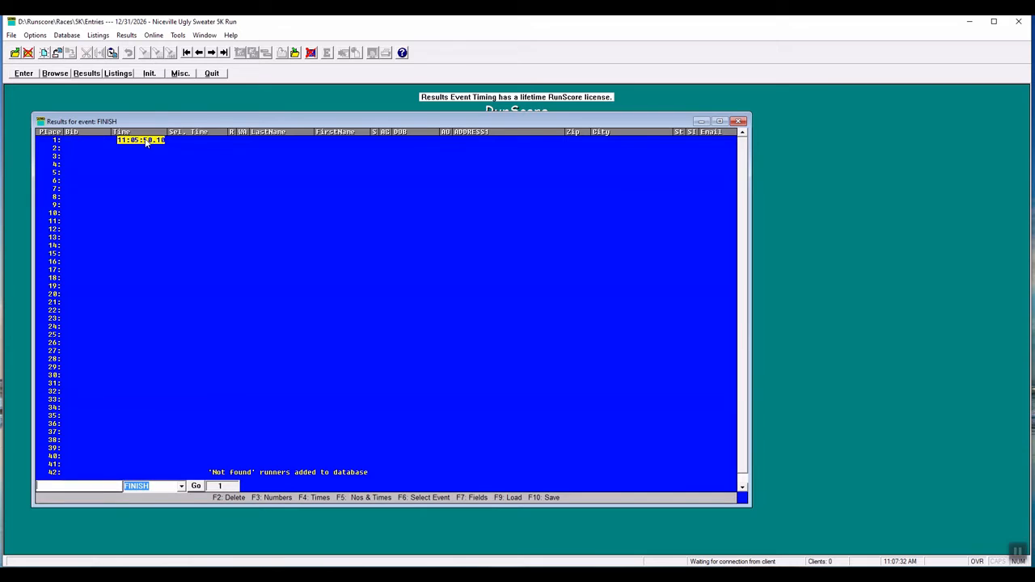
pyautogui.press('F2')
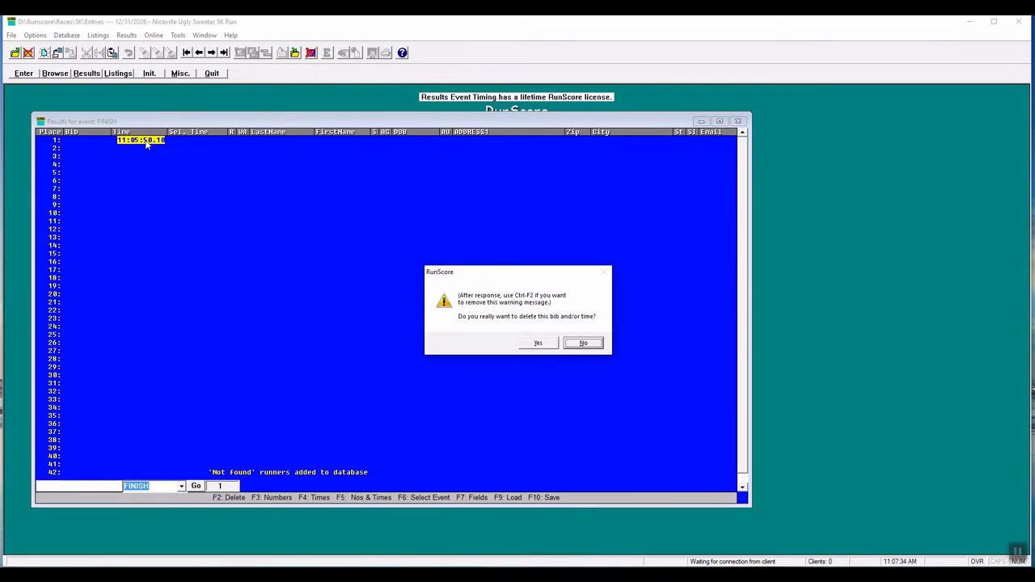
pyautogui.click(535, 346)
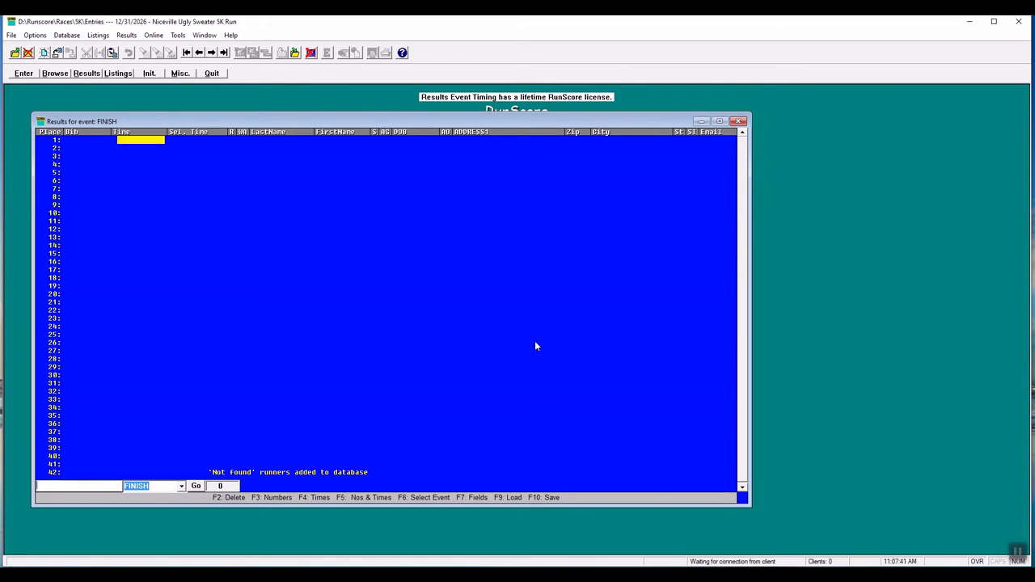
pyautogui.press('F5')
pyautogui.click(740, 122)
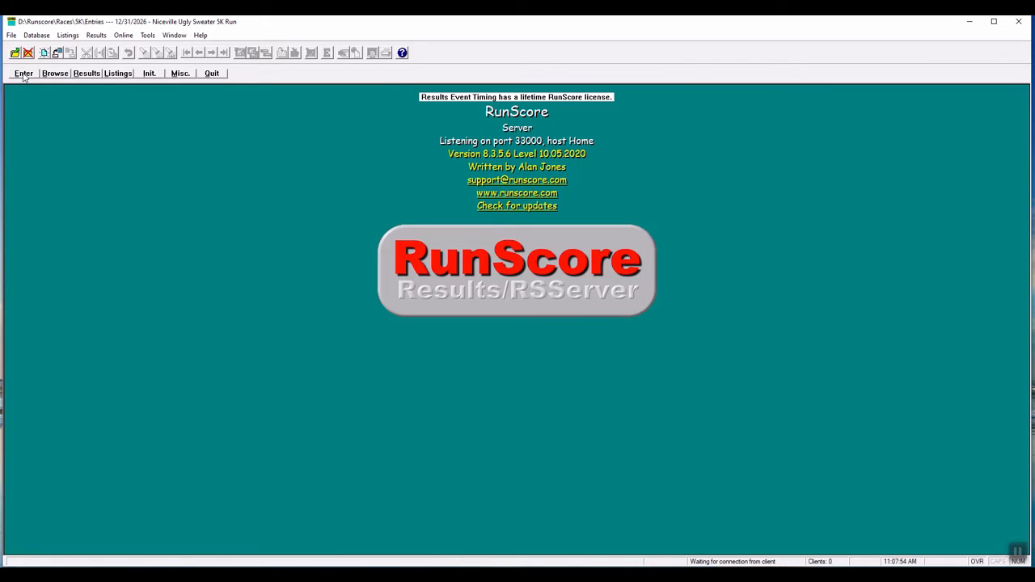
# - Open the name entry screen and the race listings, and display the results of the SELECT event
pyautogui.click(24, 73)
pyautogui.click(118, 73)
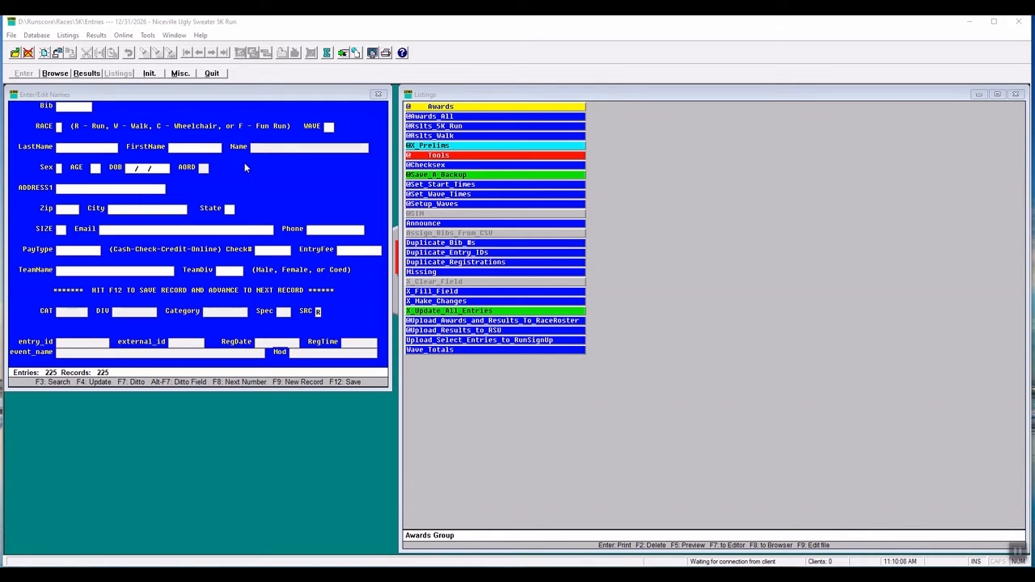
pyautogui.click(88, 73)
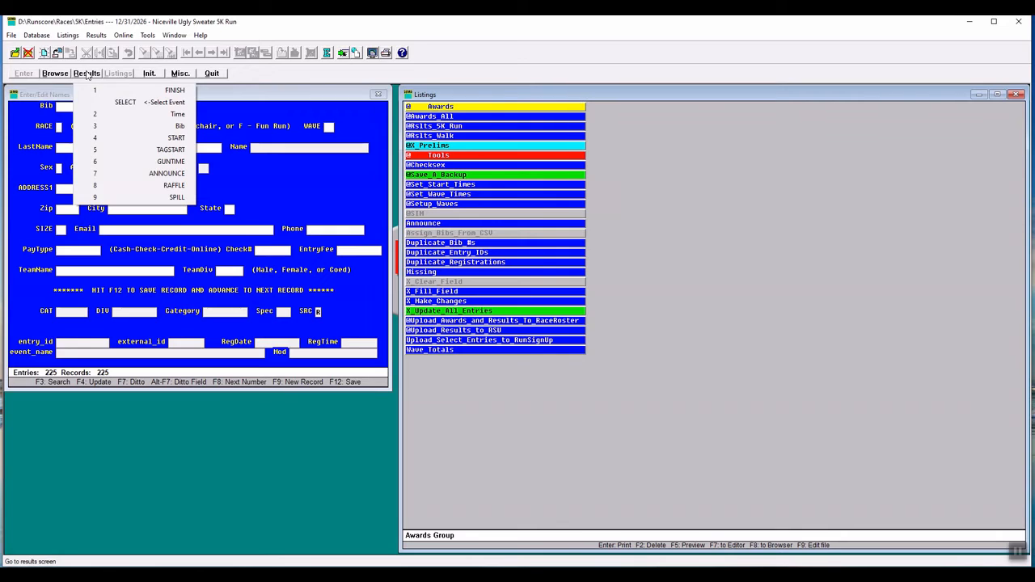
pyautogui.click(149, 102)
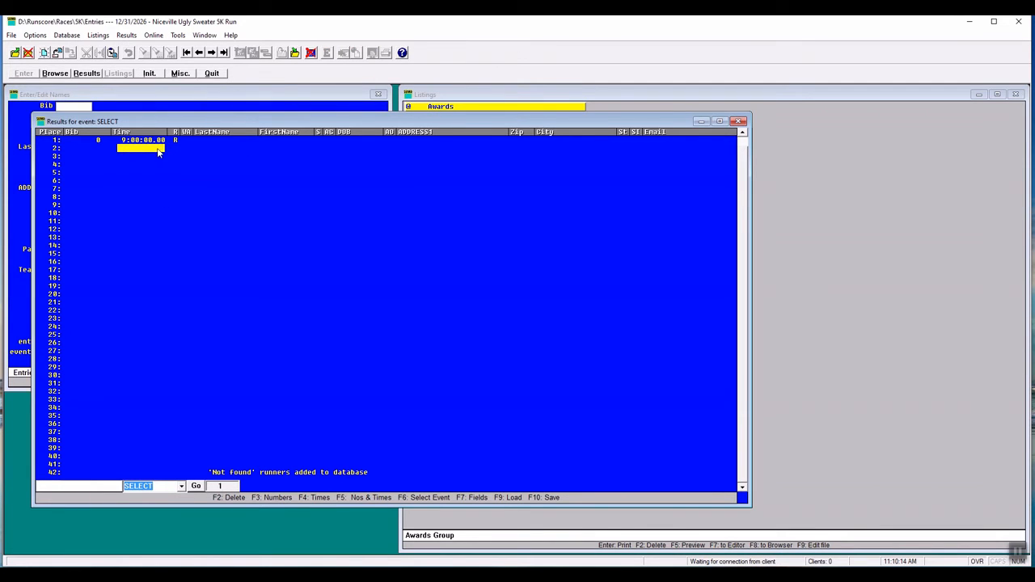
# - Open the place 1 time in the SELECT event results for editing and accept the entry
pyautogui.click(127, 141)
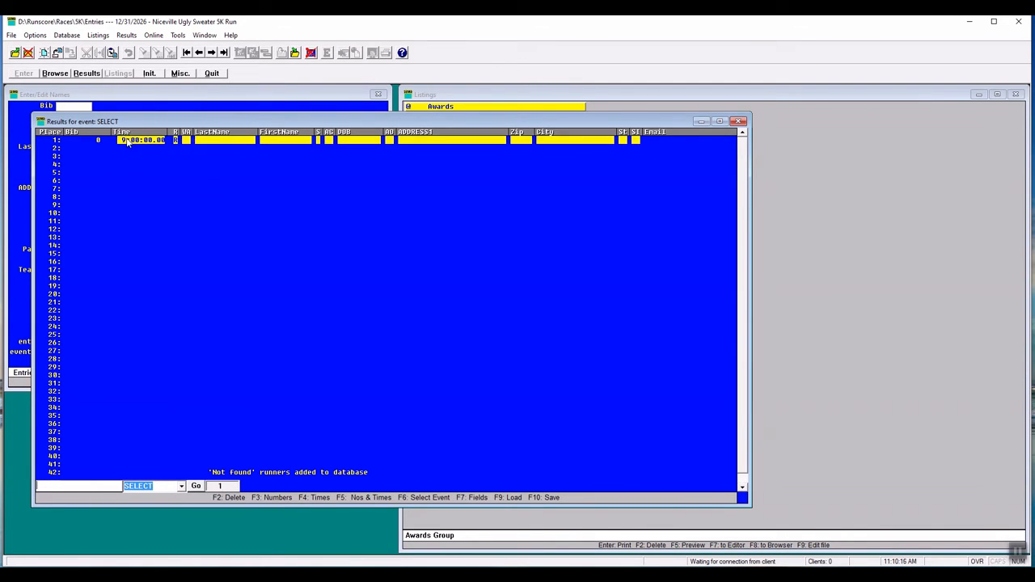
pyautogui.rightClick(127, 142)
pyautogui.click(144, 144)
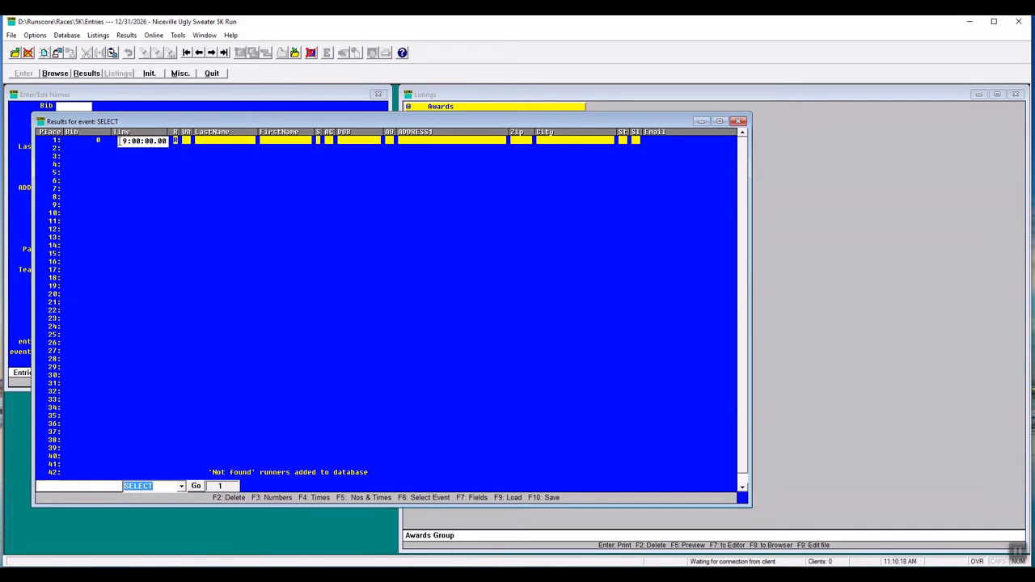
pyautogui.moveTo(122, 142); pyautogui.dragTo(171, 142)
pyautogui.press('Return')
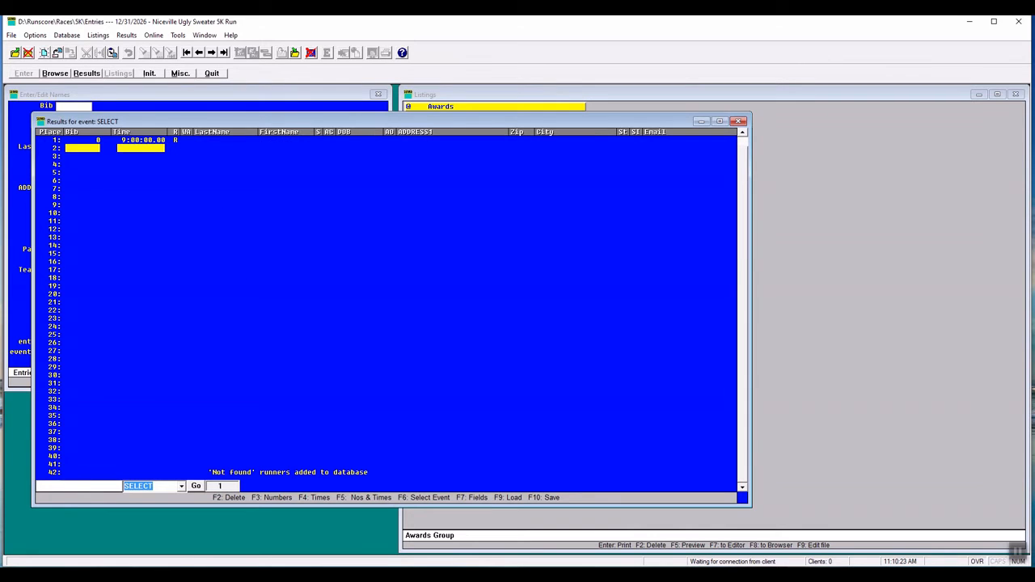
# - Set the %gun% start time in the entries.ini update file to 09:00:00.00 and save the changes
pyautogui.click(180, 74)
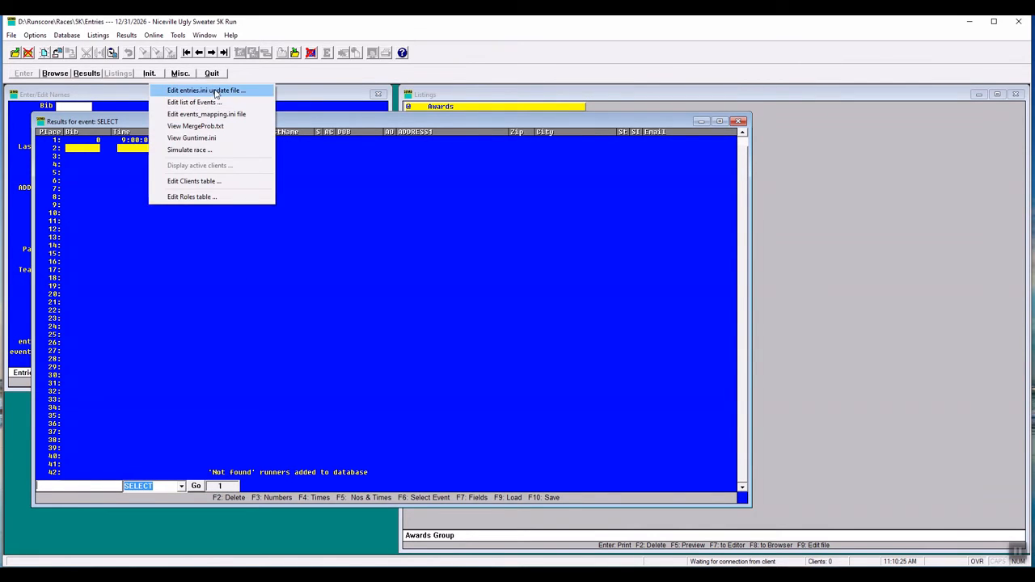
pyautogui.click(215, 94)
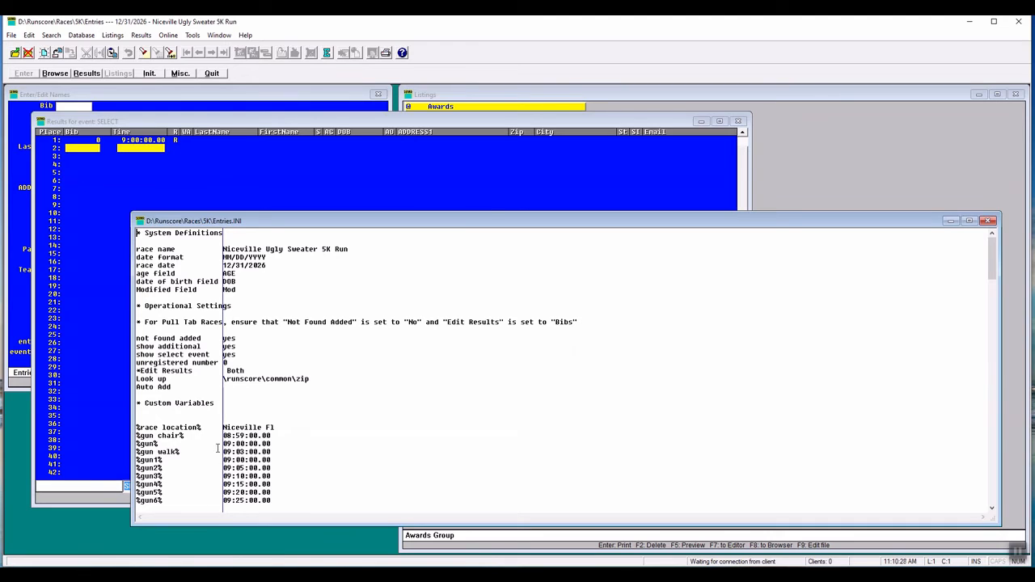
pyautogui.moveTo(223, 443); pyautogui.dragTo(273, 444)
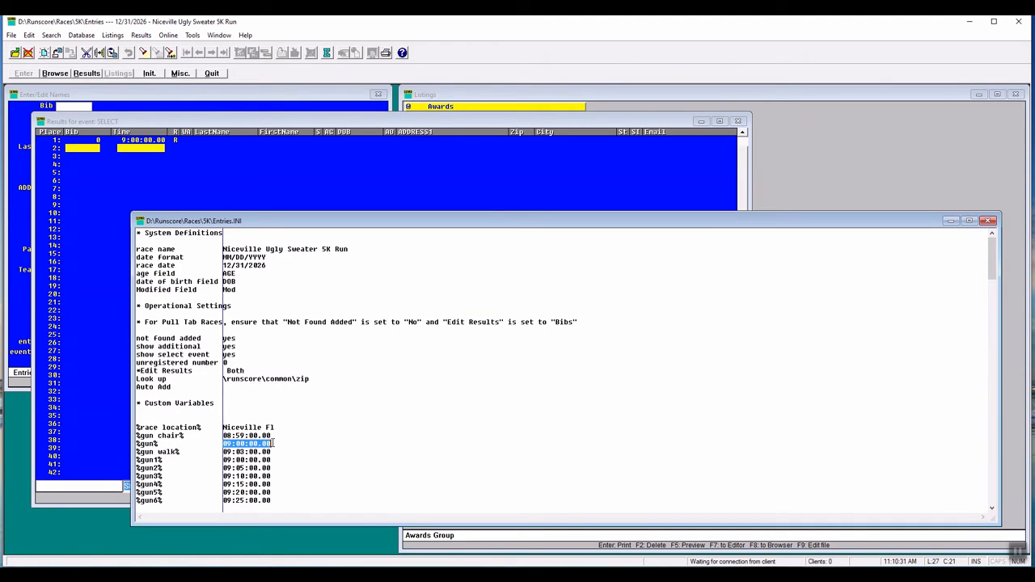
pyautogui.write('9:00:00.00')
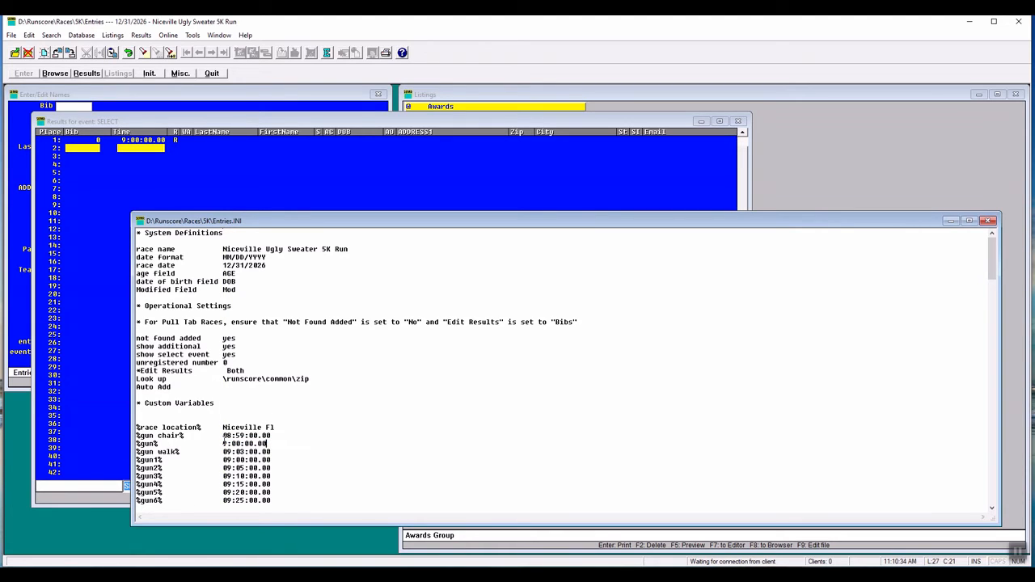
pyautogui.click(224, 443)
pyautogui.write('0')
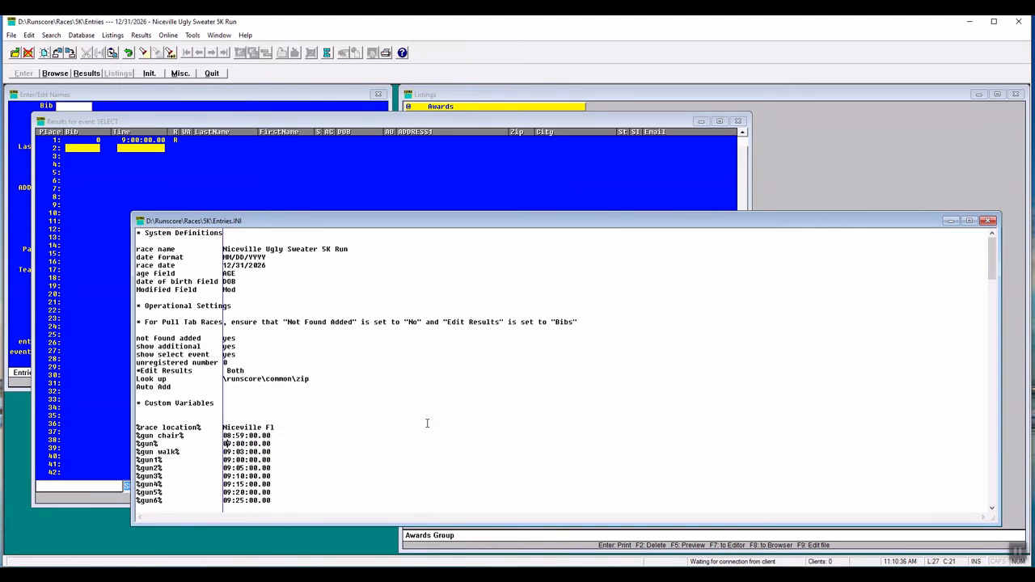
pyautogui.click(989, 223)
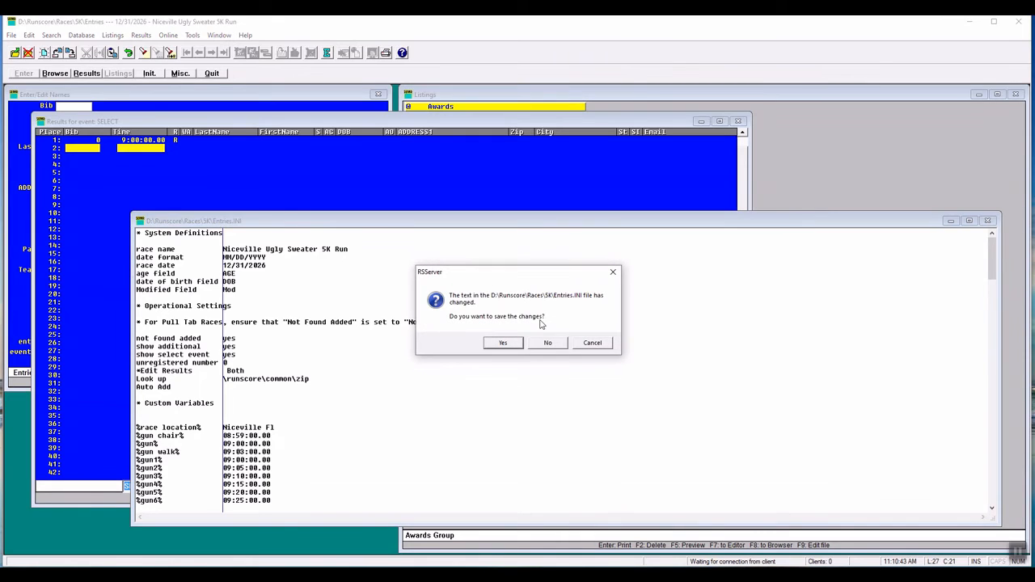
pyautogui.click(503, 343)
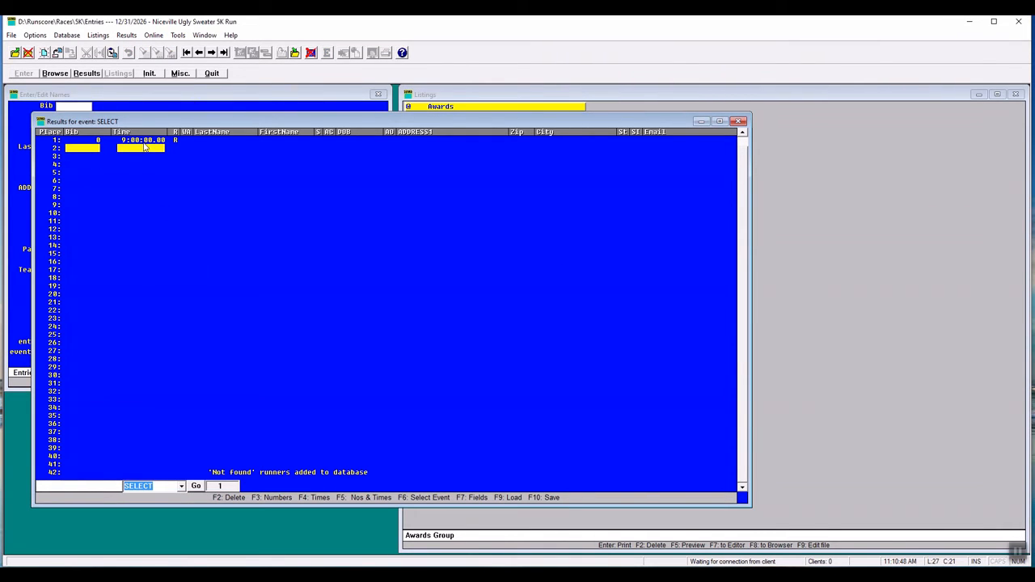
# - Delete the place 1 bib and time from the SELECT event results and switch to the FINISH event
pyautogui.press('F2')
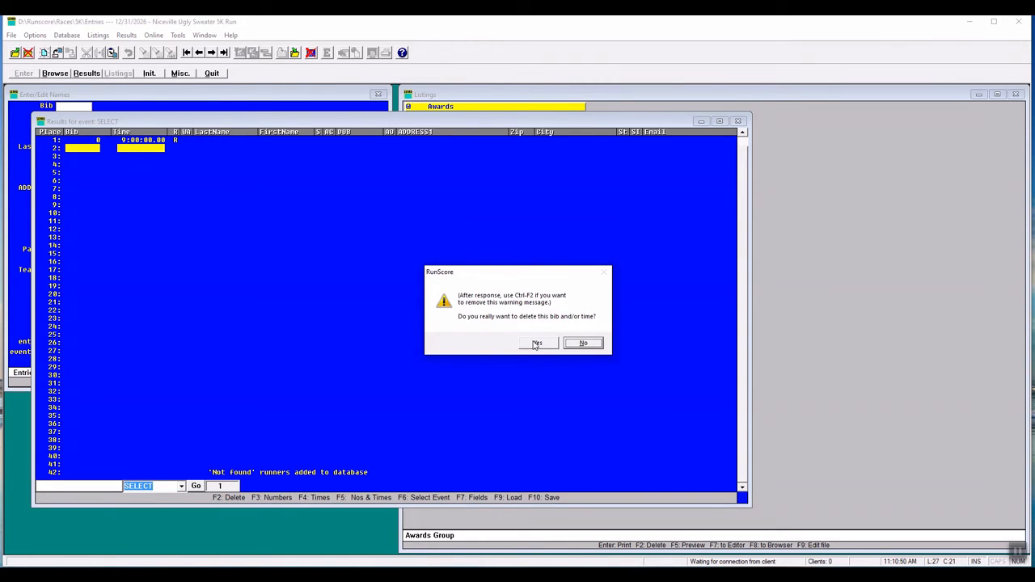
pyautogui.click(535, 345)
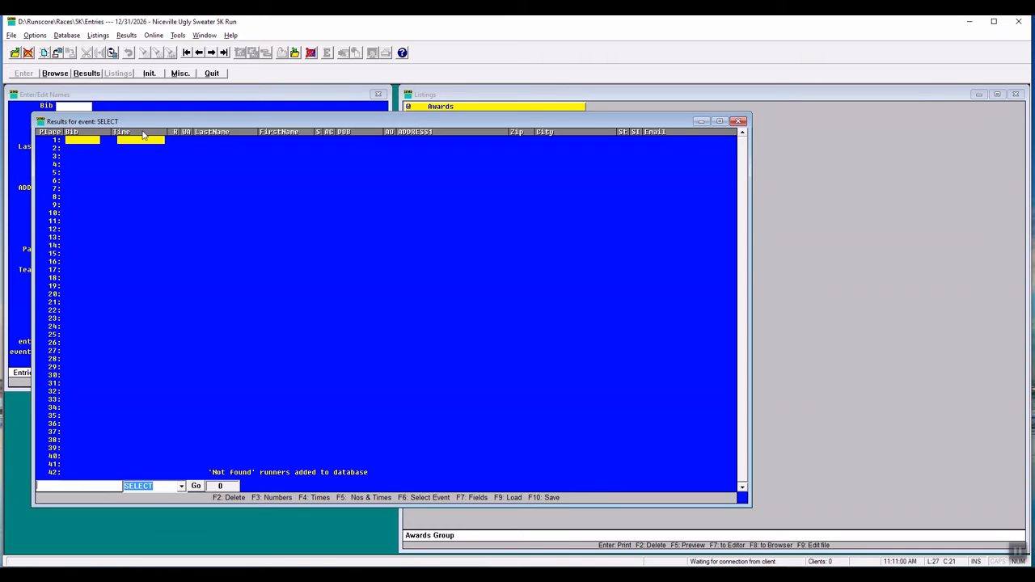
pyautogui.press('F6')
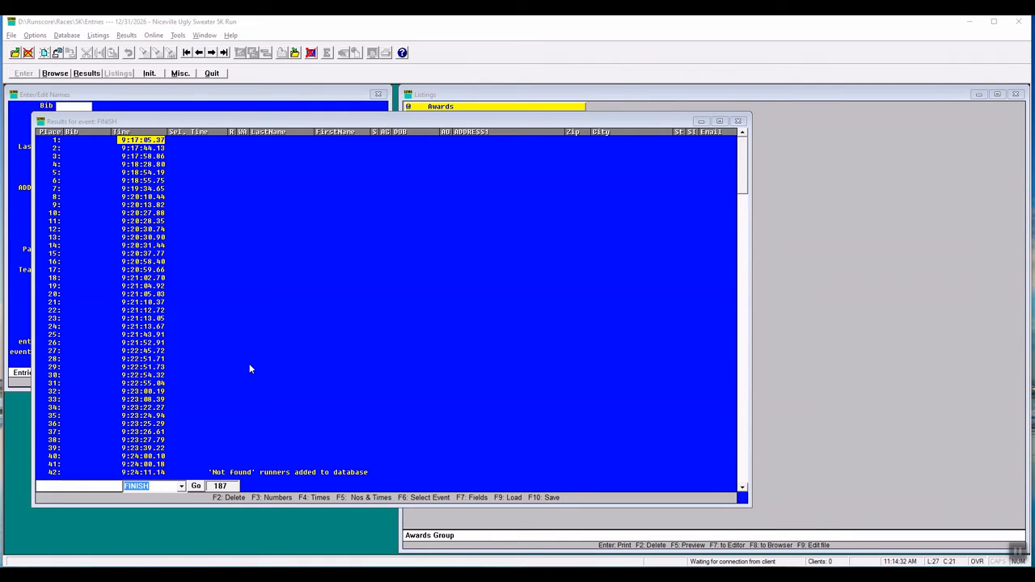
# - Open the SELECT event results in a second window and move it beside the FINISH results
pyautogui.click(86, 73)
pyautogui.click(85, 74)
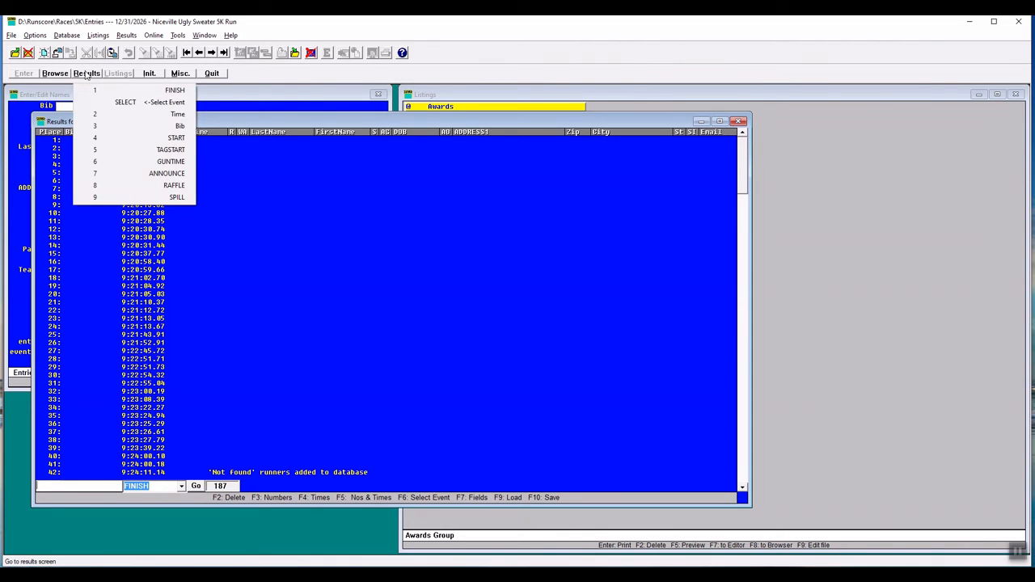
pyautogui.click(180, 103)
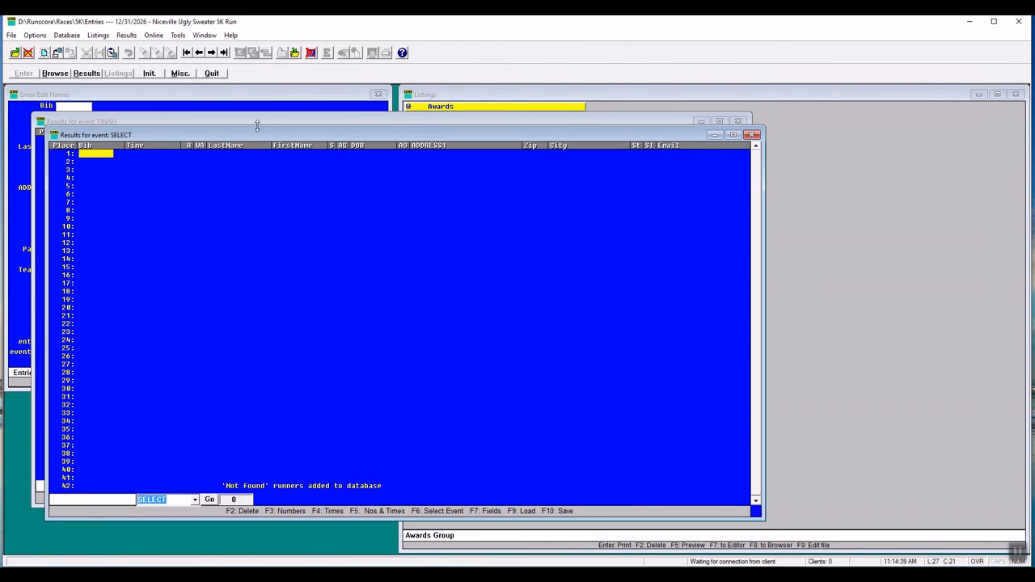
pyautogui.moveTo(263, 122); pyautogui.dragTo(421, 122)
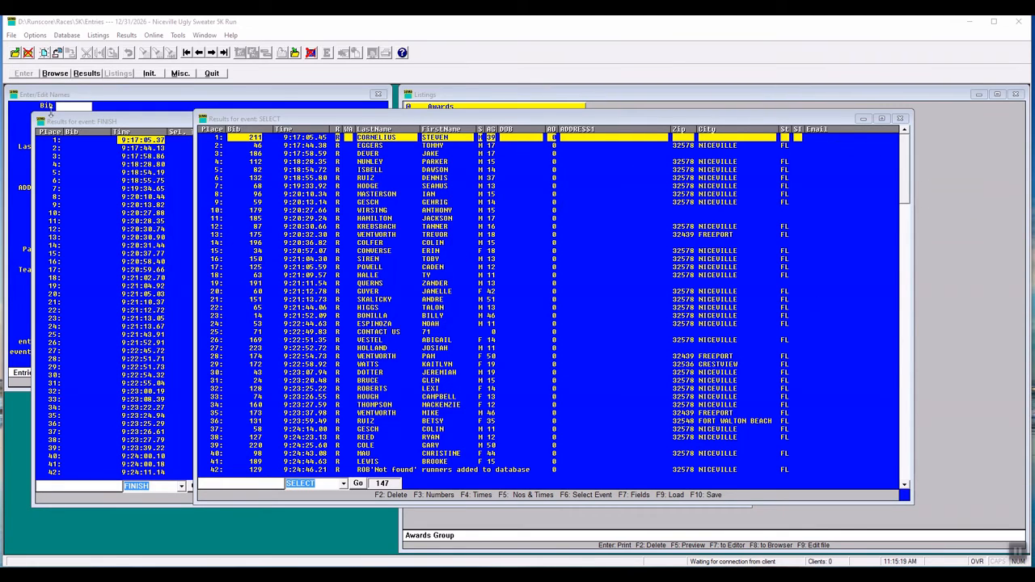
# - Bring the FINISH event results to the front and select the place 8 record
pyautogui.click(81, 123)
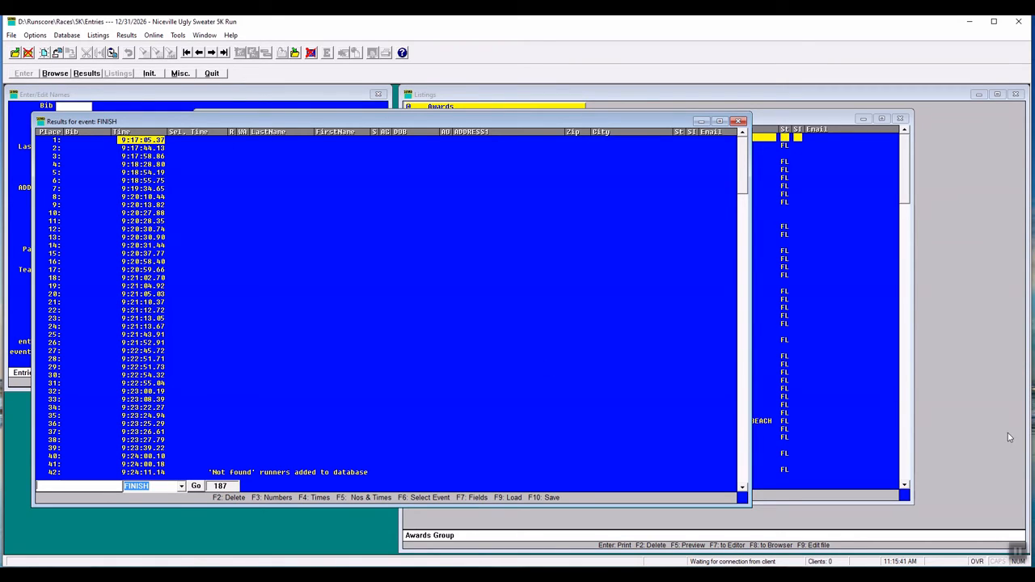
pyautogui.click(1021, 551)
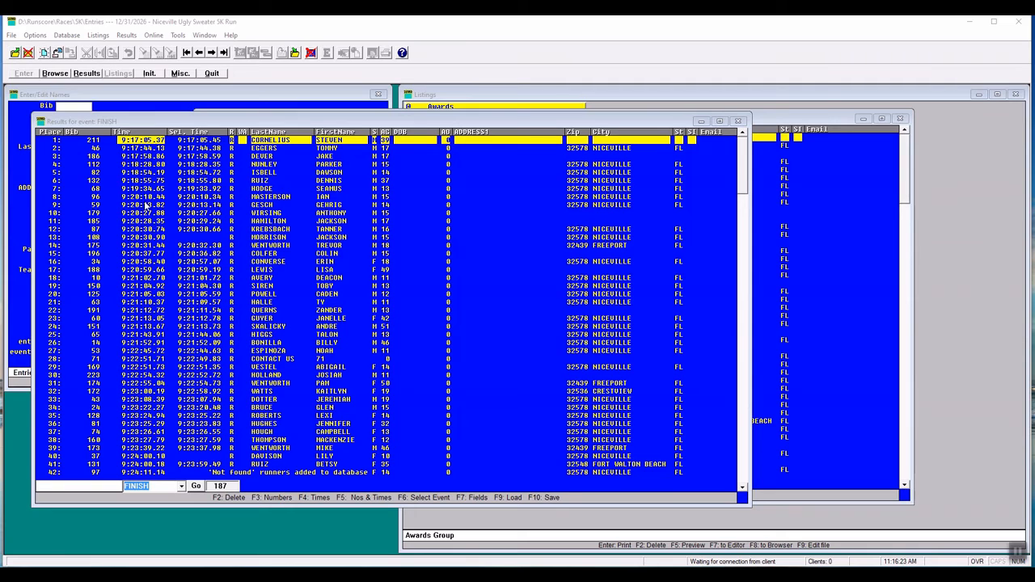
pyautogui.click(145, 197)
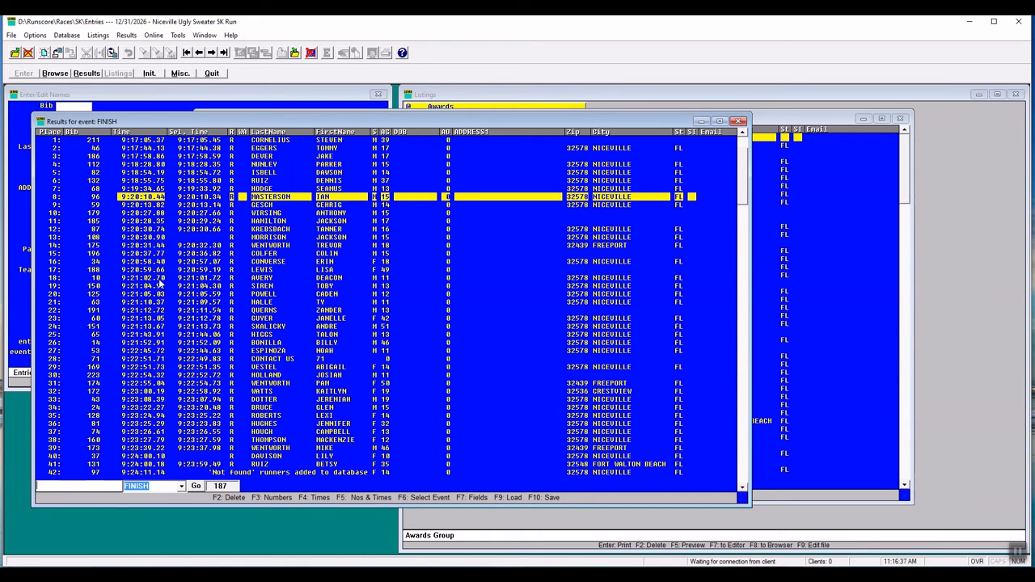
pyautogui.click(544, 97)
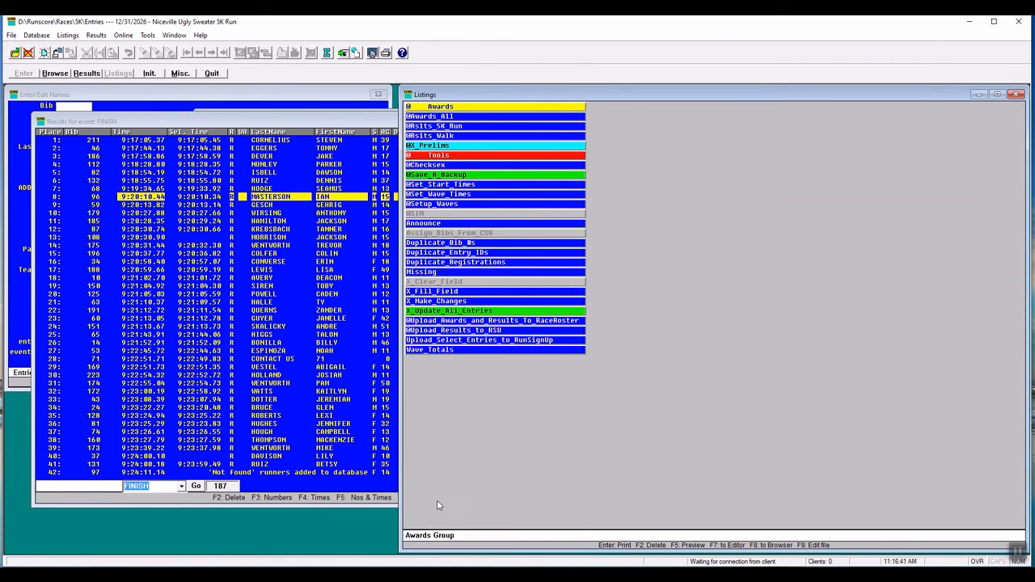
pyautogui.click(449, 146)
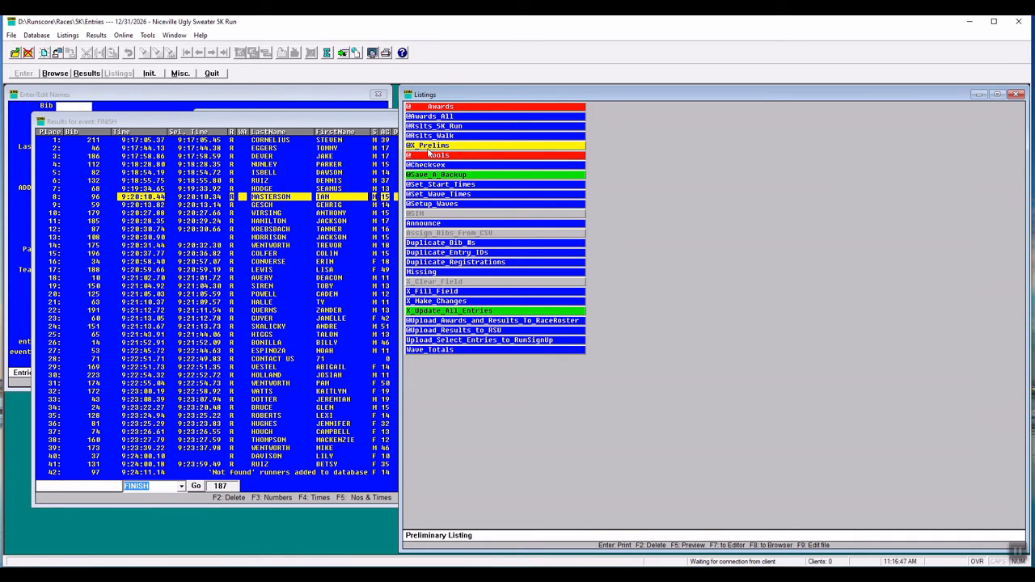
pyautogui.click(343, 53)
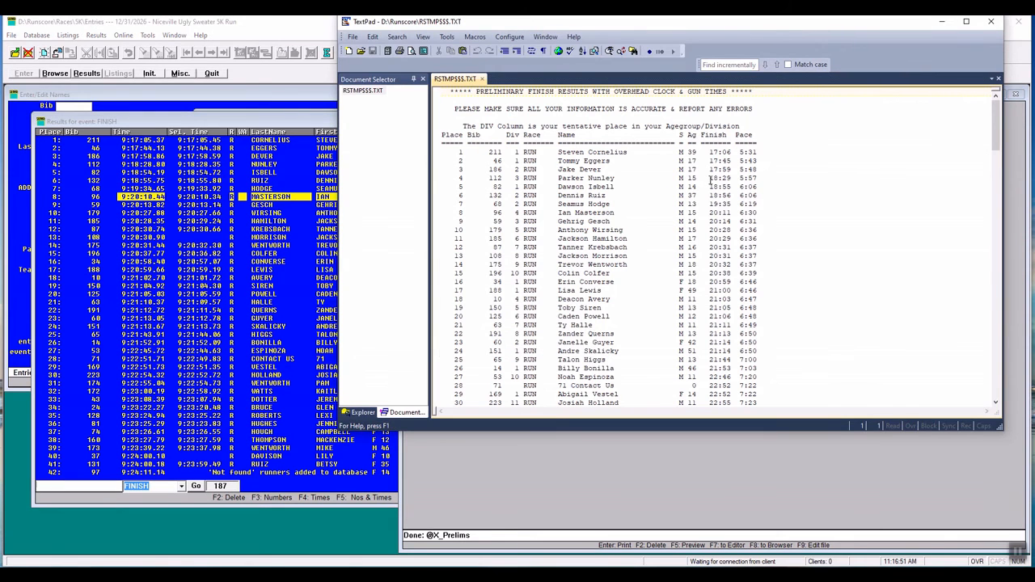
pyautogui.scroll(-1, 743, 161)
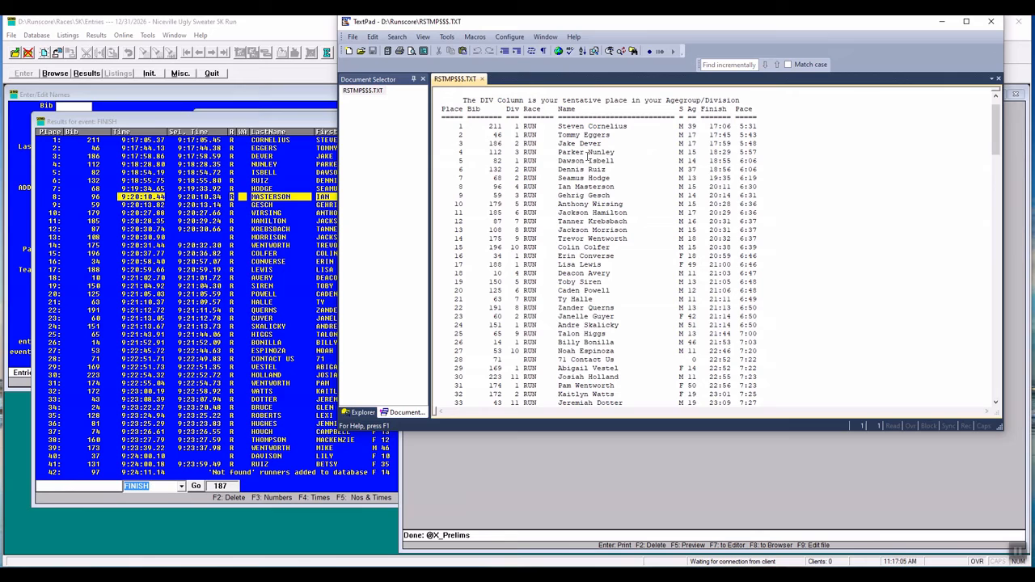
pyautogui.click(991, 21)
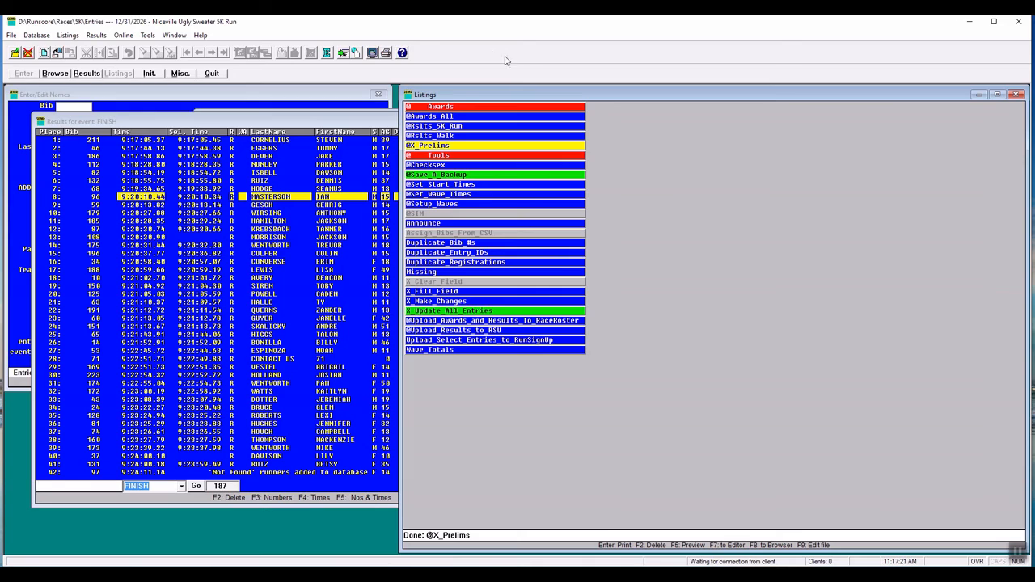
pyautogui.click(458, 126)
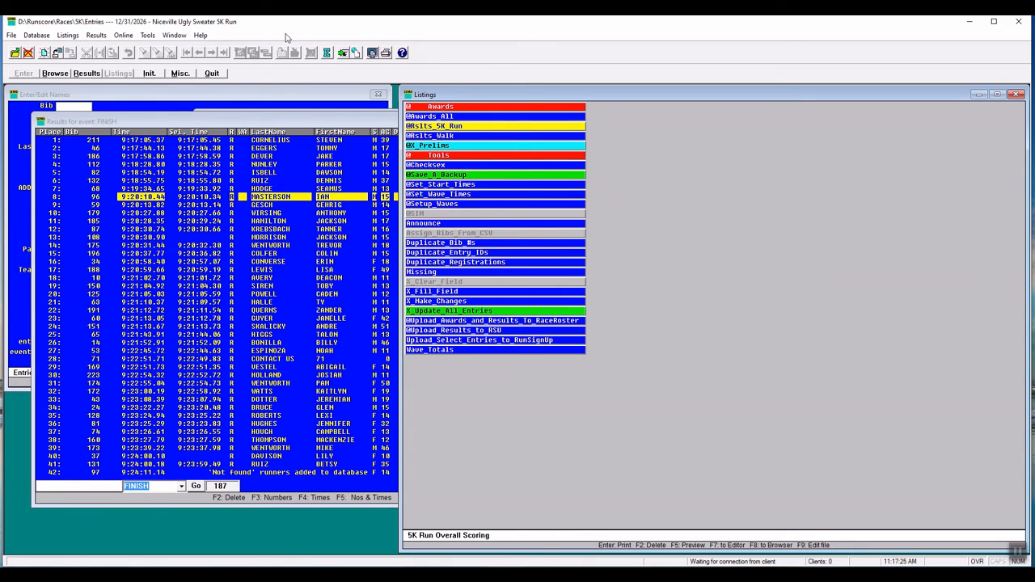
pyautogui.click(345, 53)
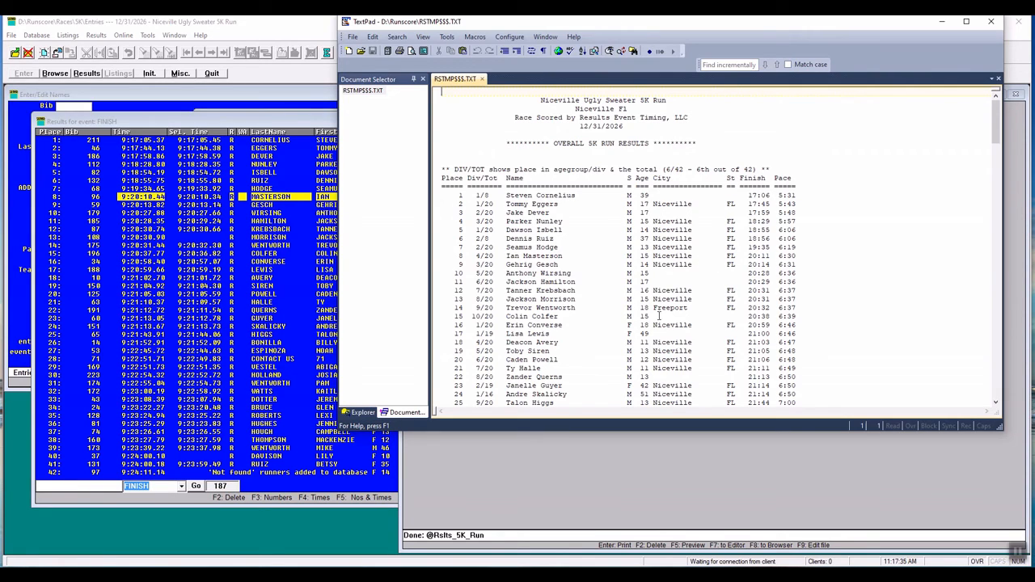
pyautogui.click(992, 25)
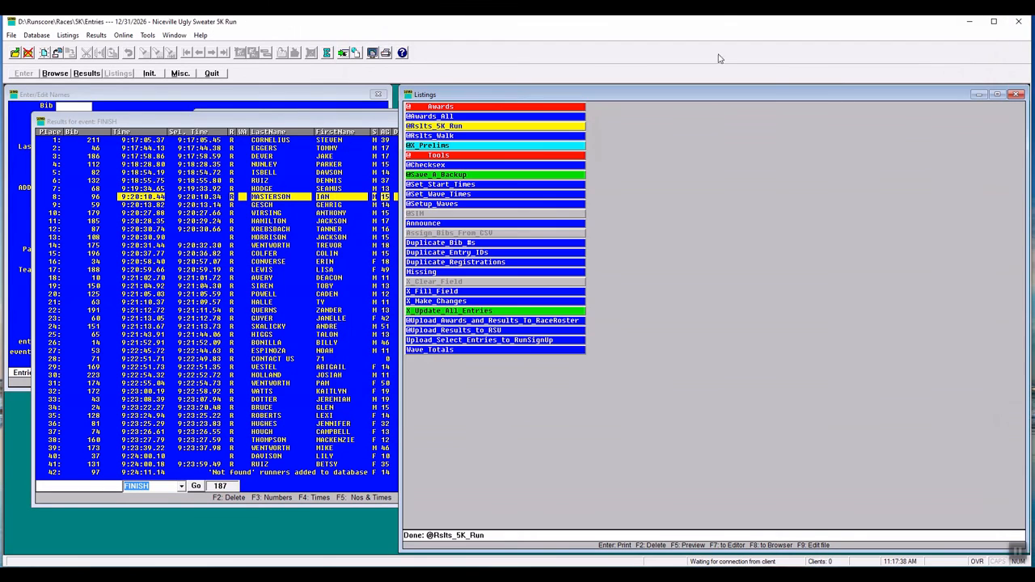
pyautogui.rightClick(450, 137)
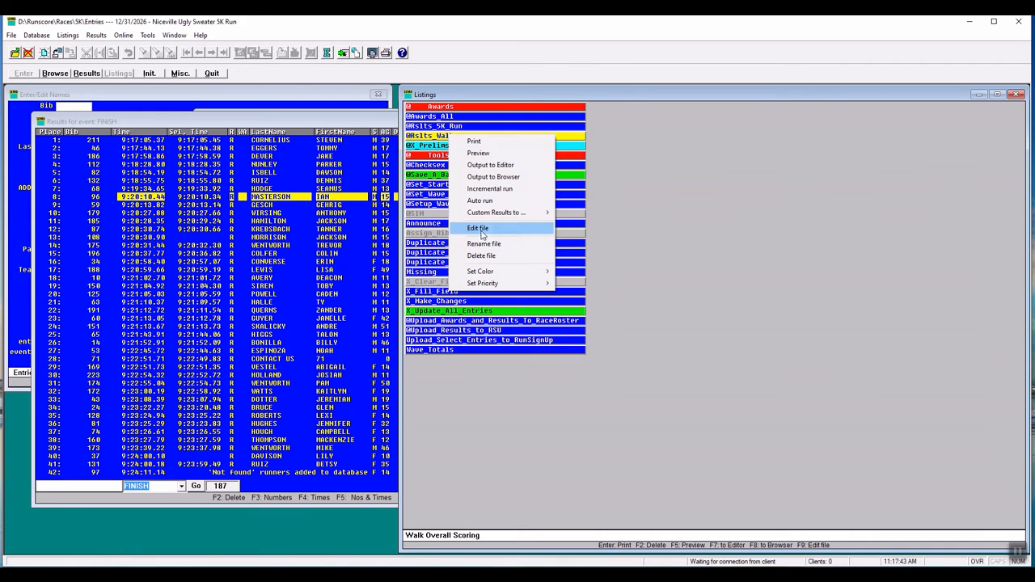
pyautogui.click(489, 167)
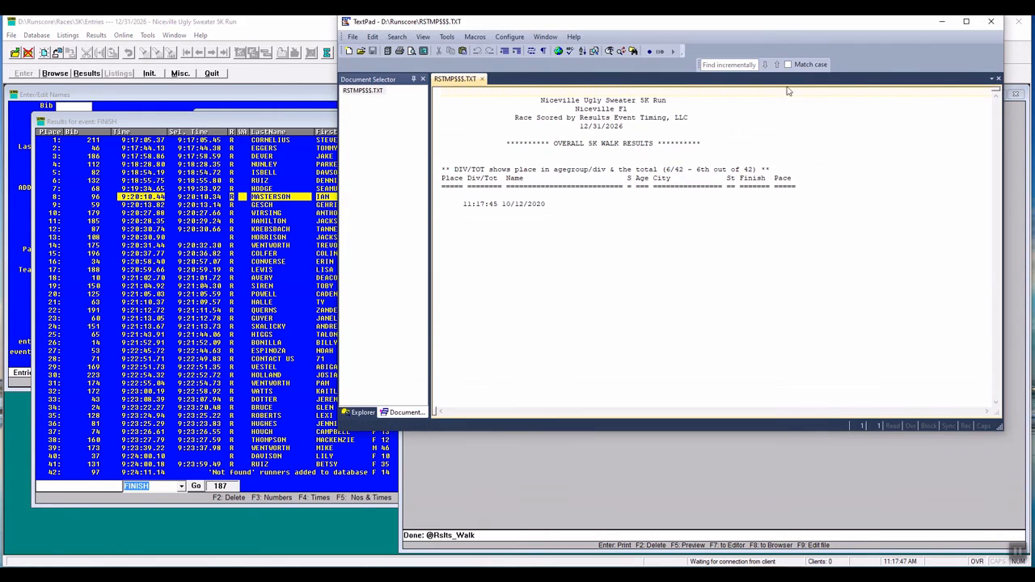
pyautogui.click(1017, 22)
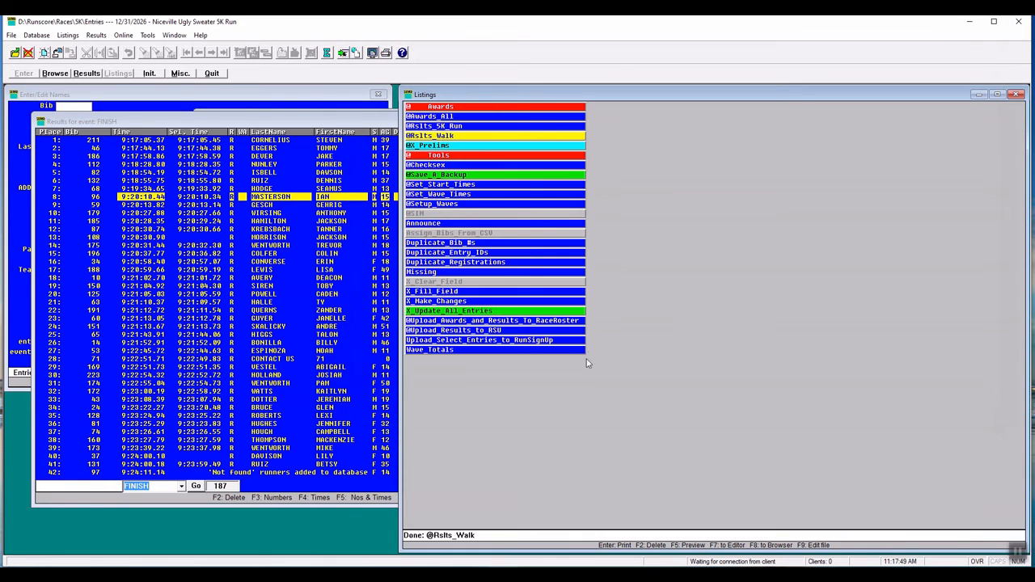
pyautogui.click(449, 117)
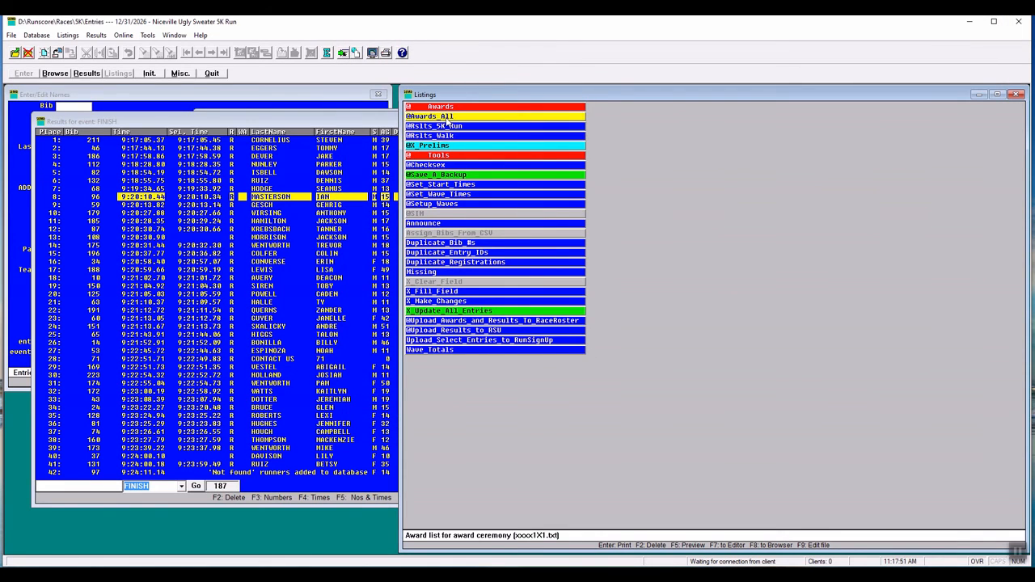
pyautogui.click(342, 53)
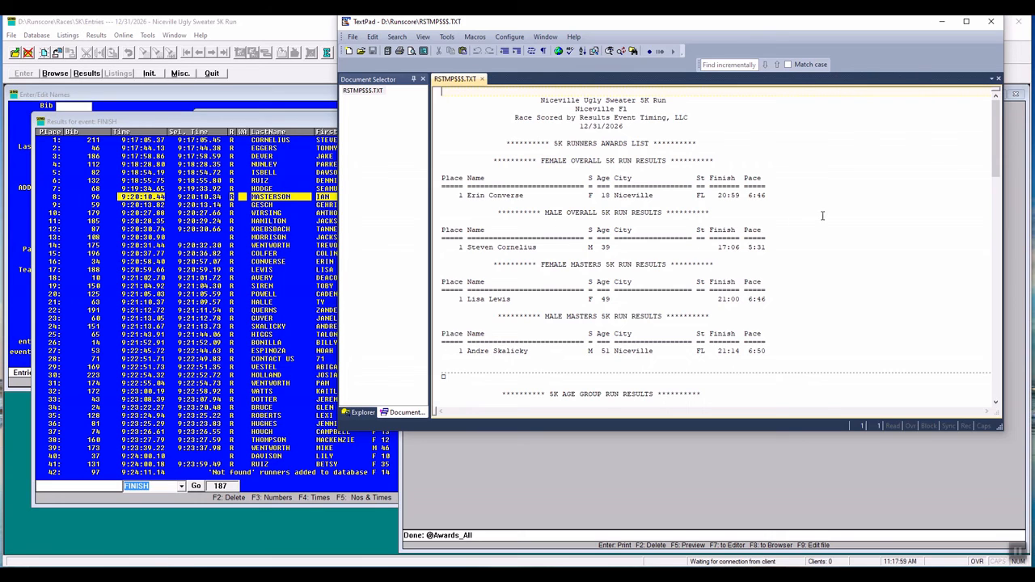
pyautogui.scroll(-2, 863, 207)
pyautogui.scroll(-12, 863, 208)
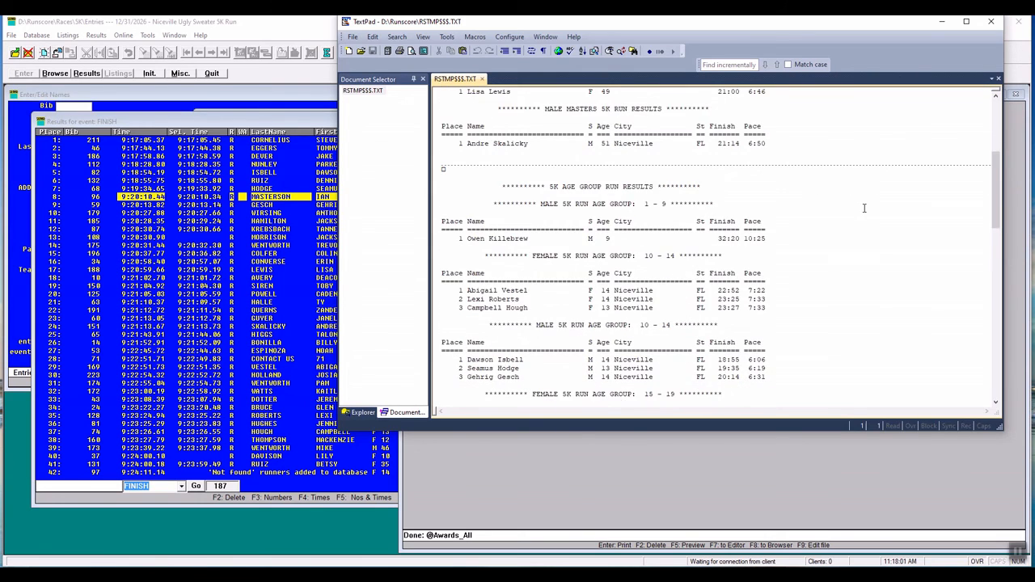
pyautogui.scroll(-14, 863, 208)
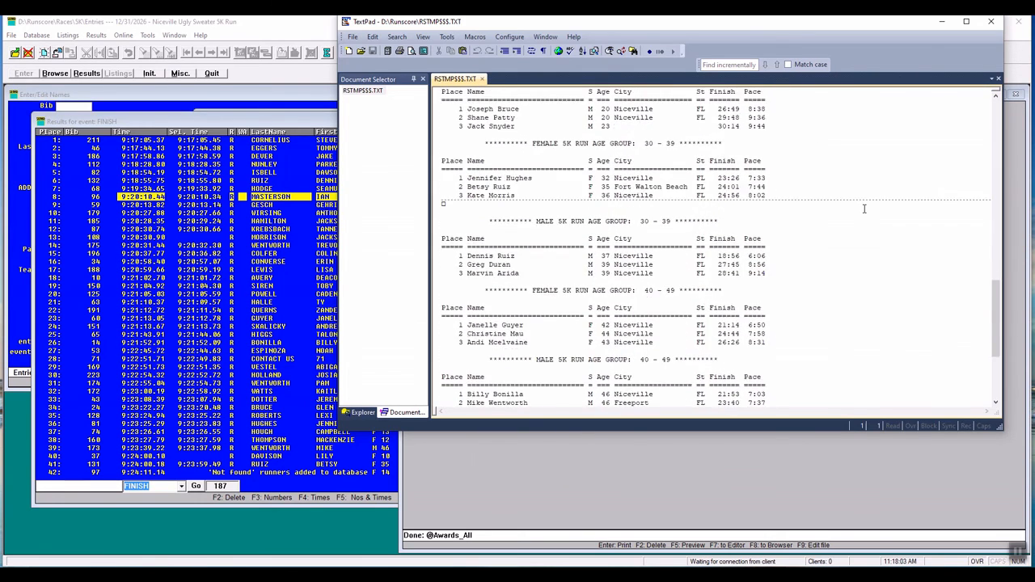
pyautogui.scroll(-5, 863, 208)
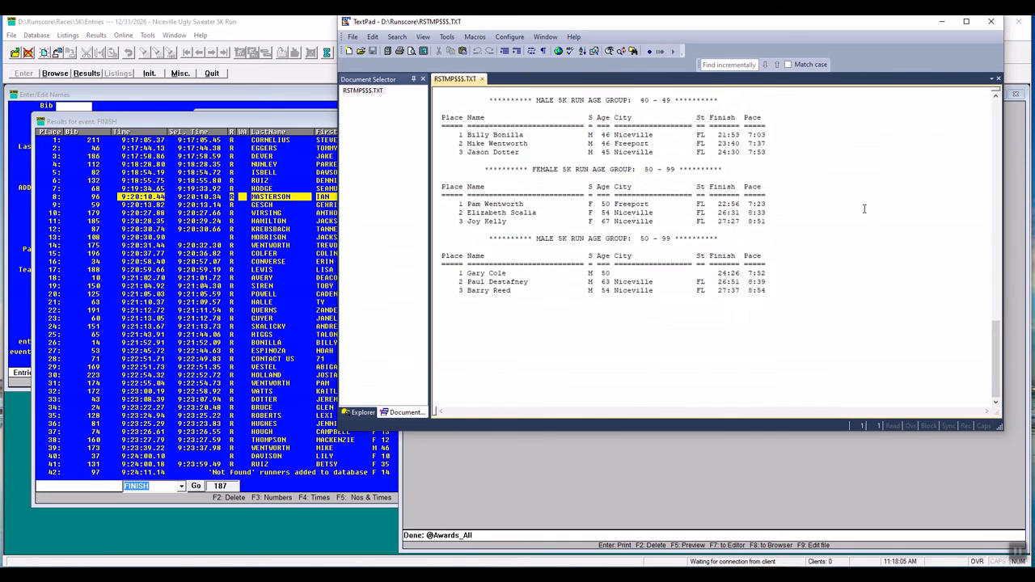
pyautogui.scroll(2, 863, 209)
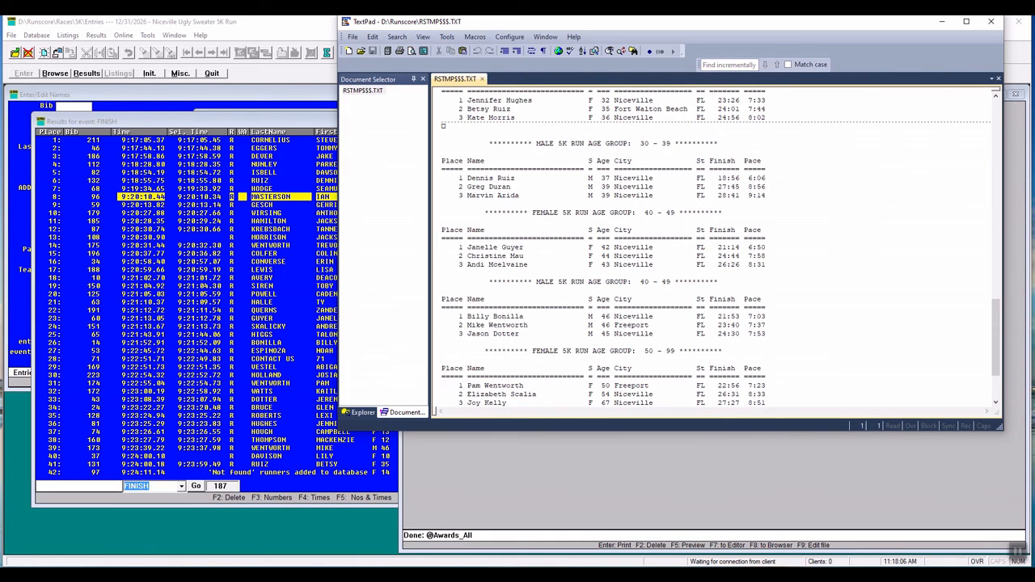
pyautogui.click(992, 25)
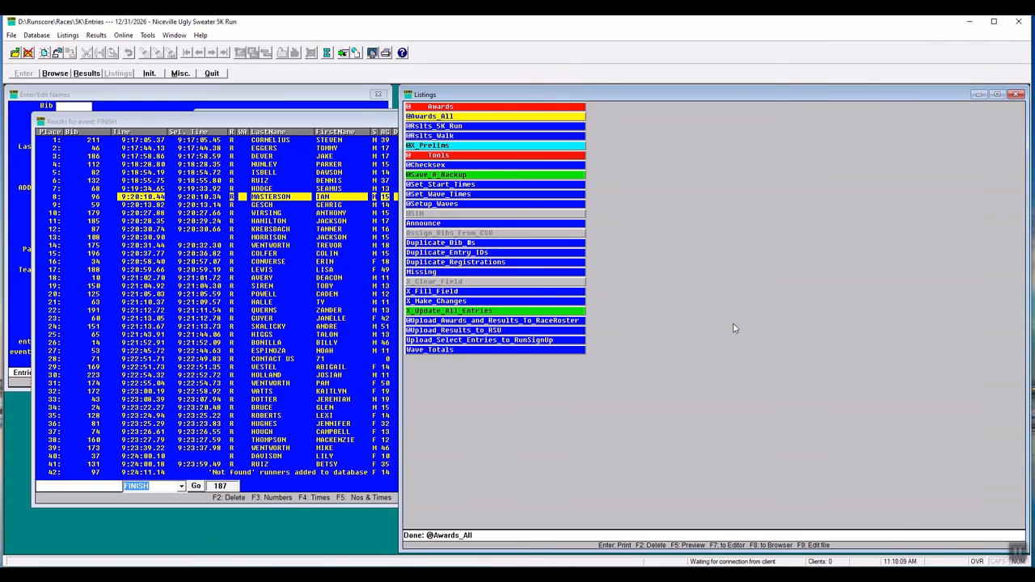